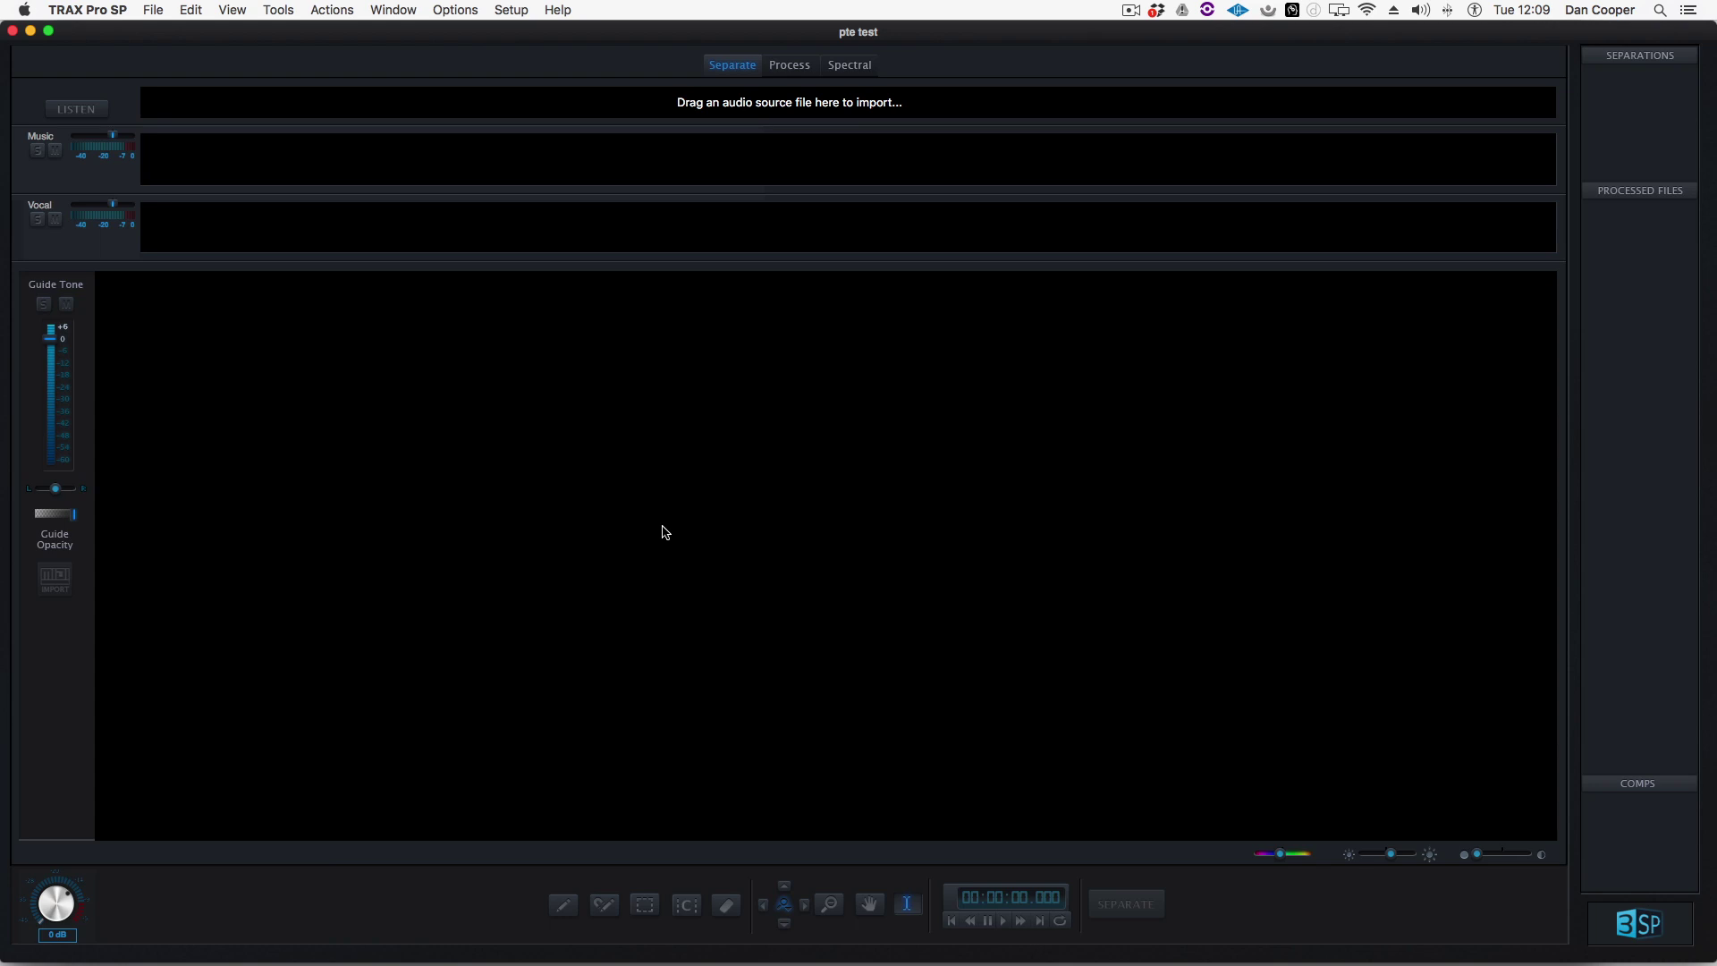
Step: Import example.wav from the File menu, keeping Melodic Vocals Only extraction
click(150, 9)
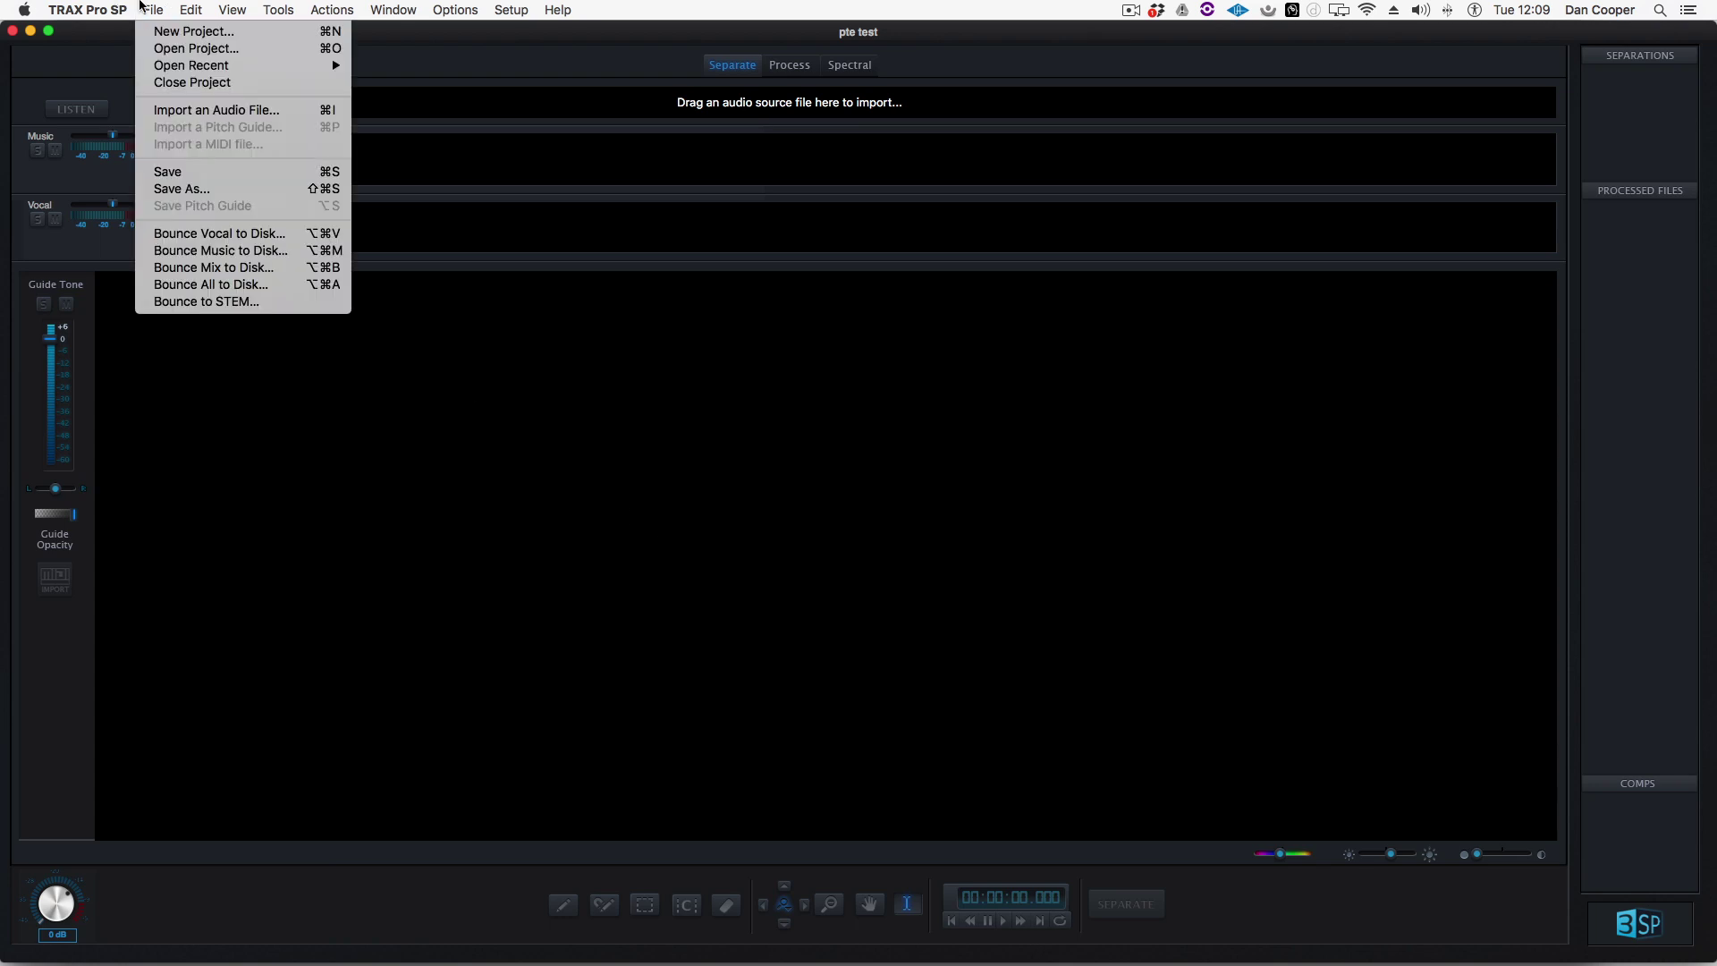
click(190, 109)
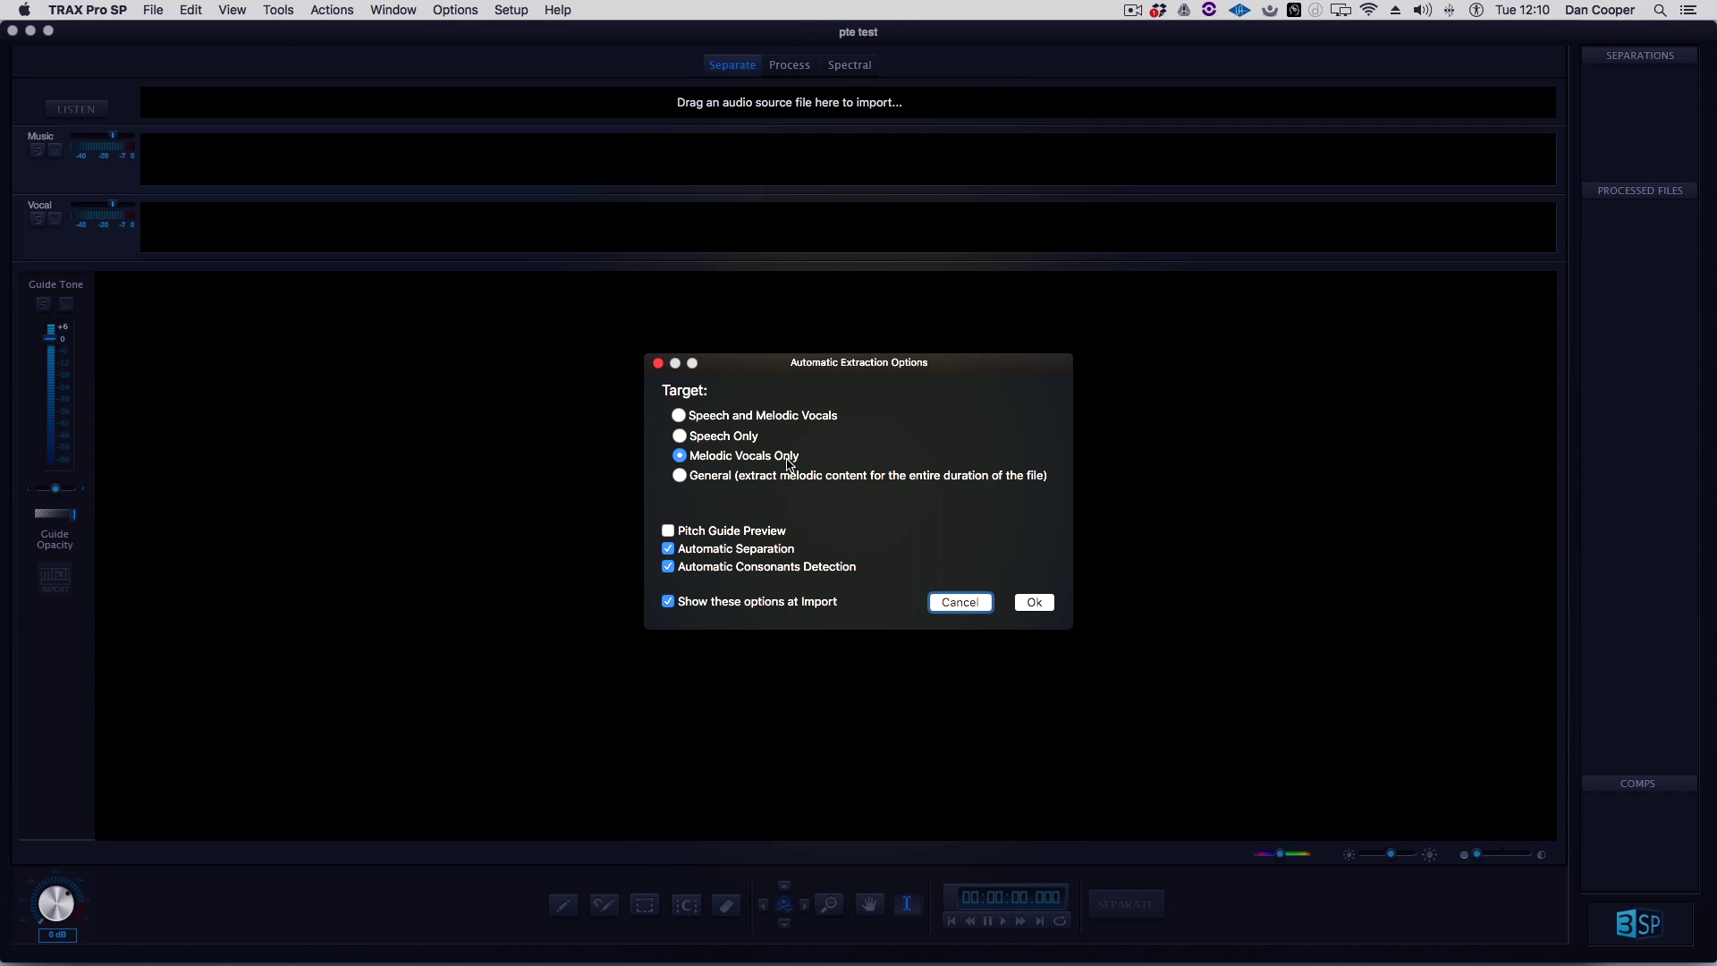
click(1034, 602)
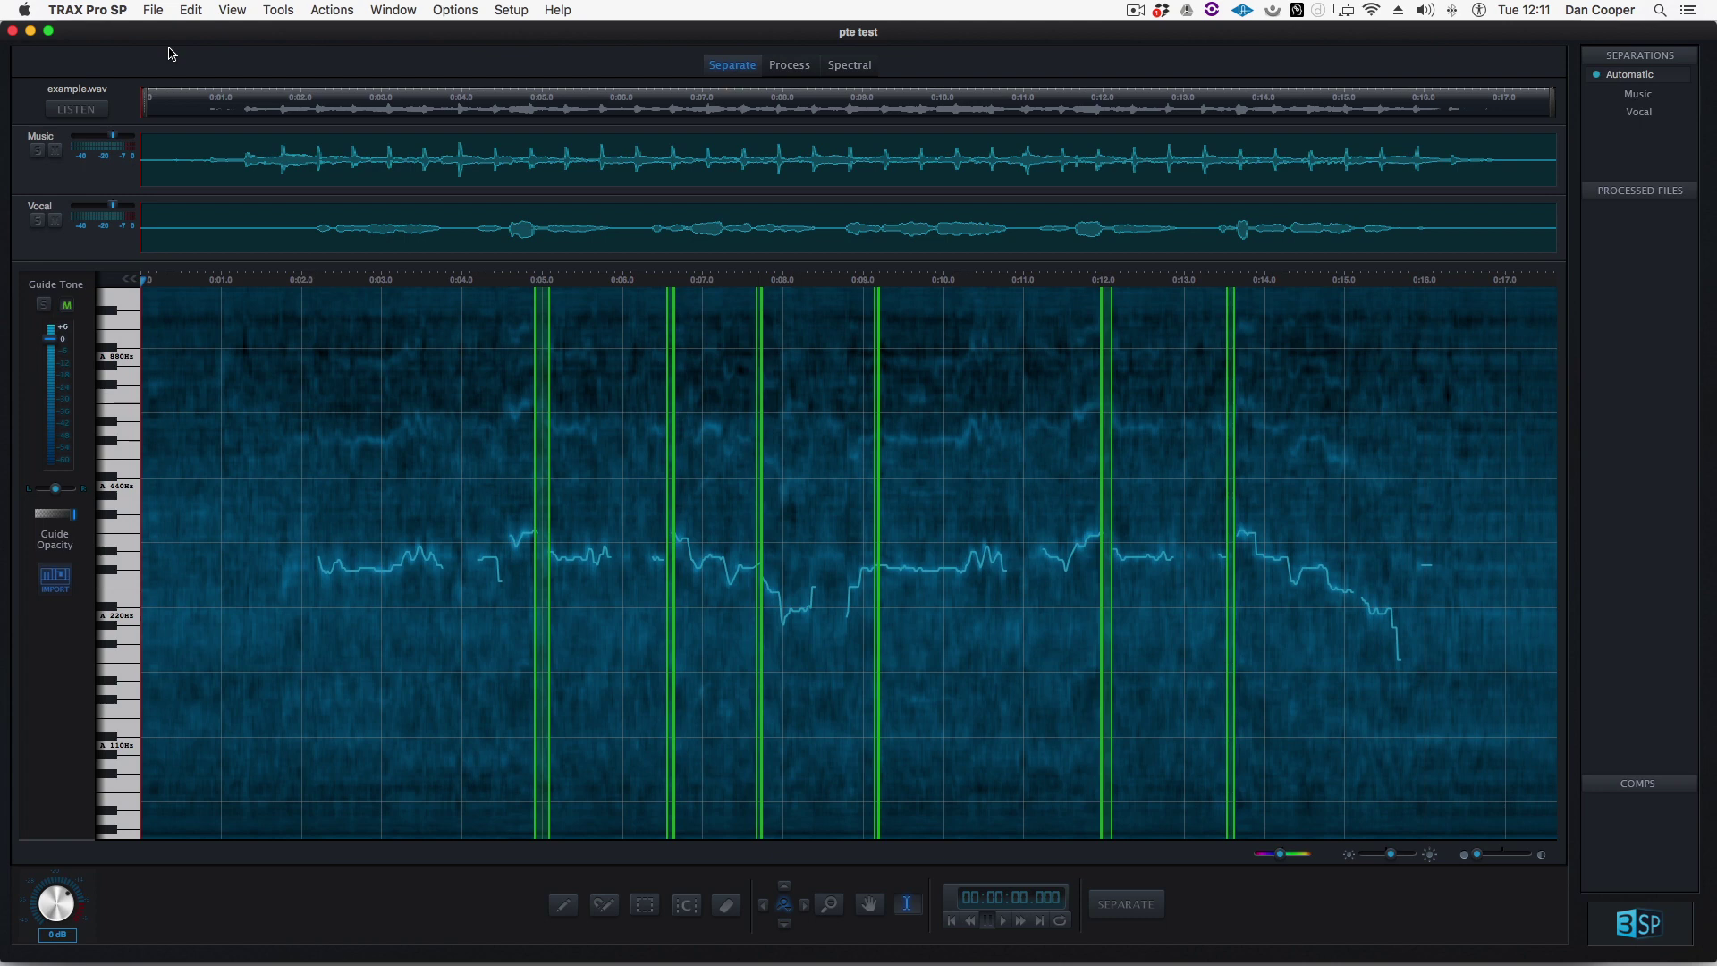
Step: Play the original example.wav source with LISTEN
click(87, 109)
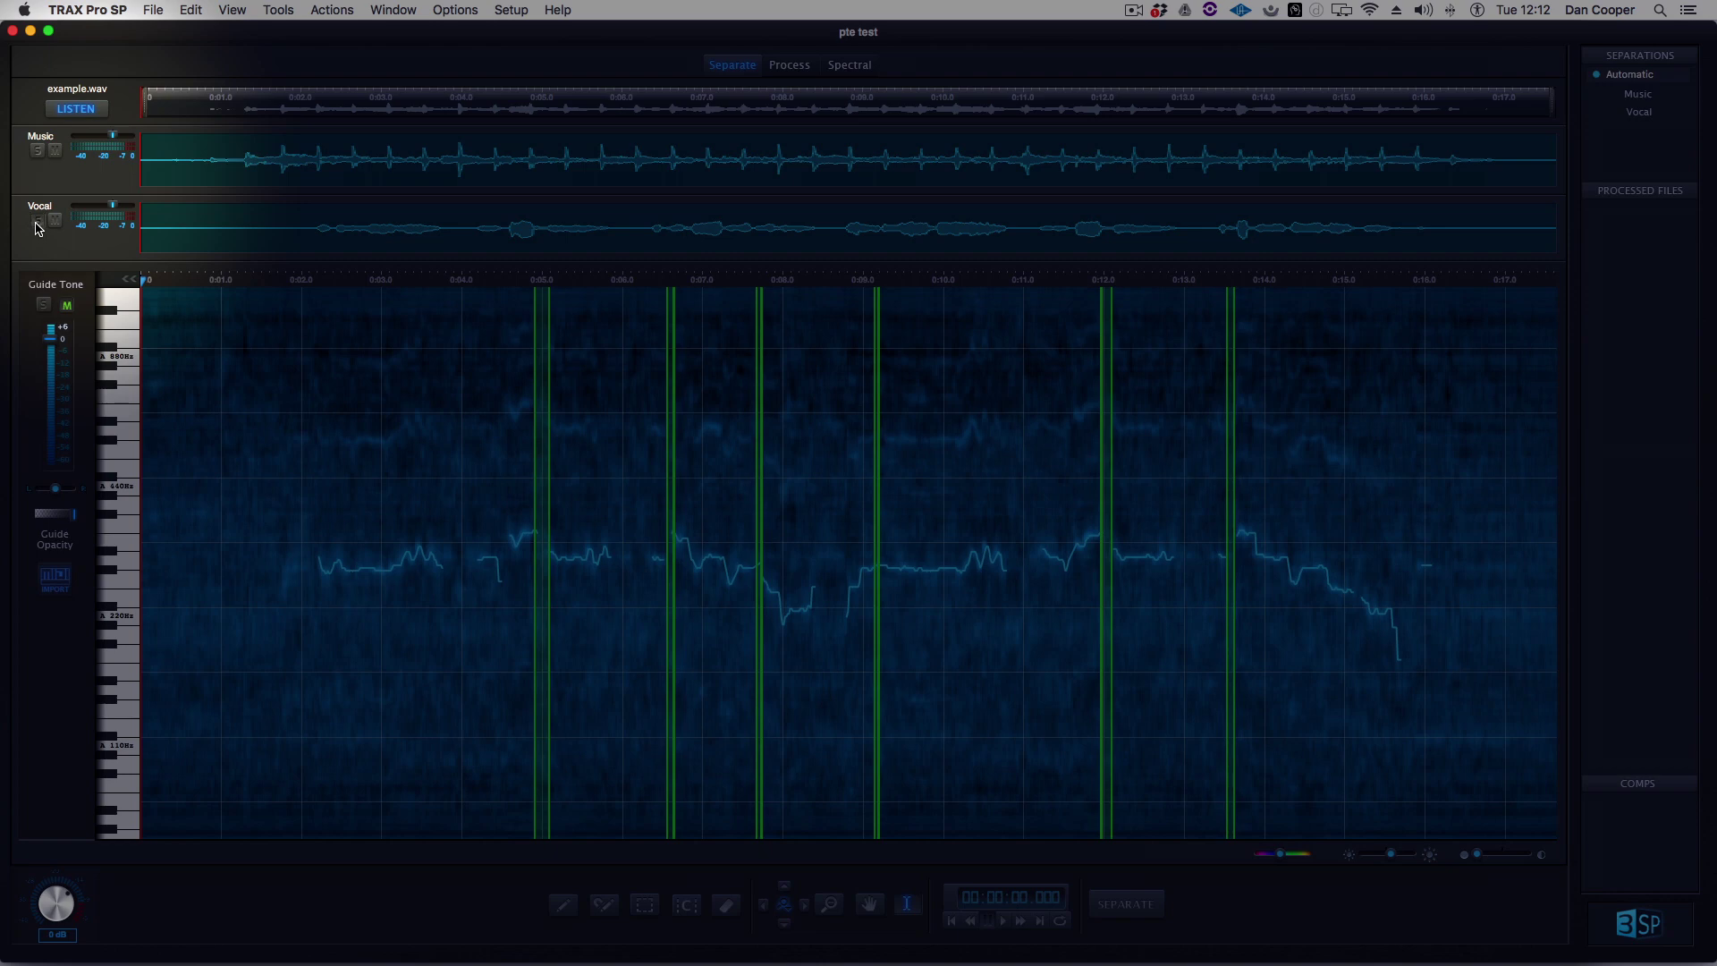
Step: Solo and play the Vocal track, then solo and play the Music track
click(36, 224)
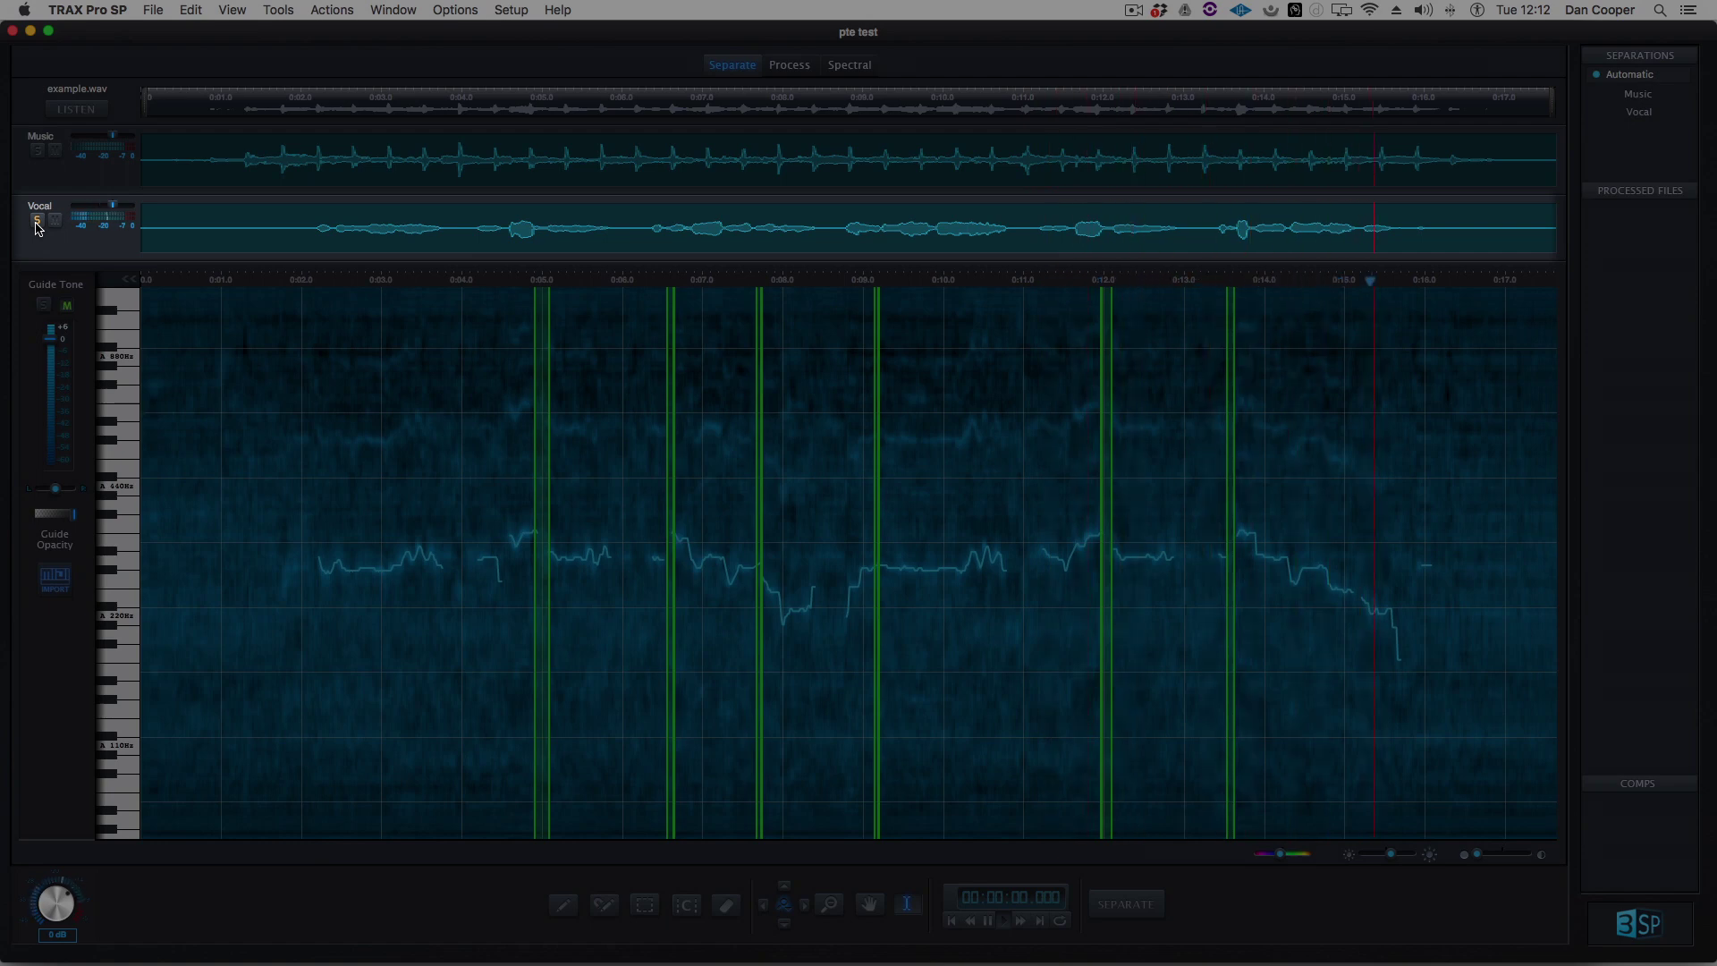
key(space)
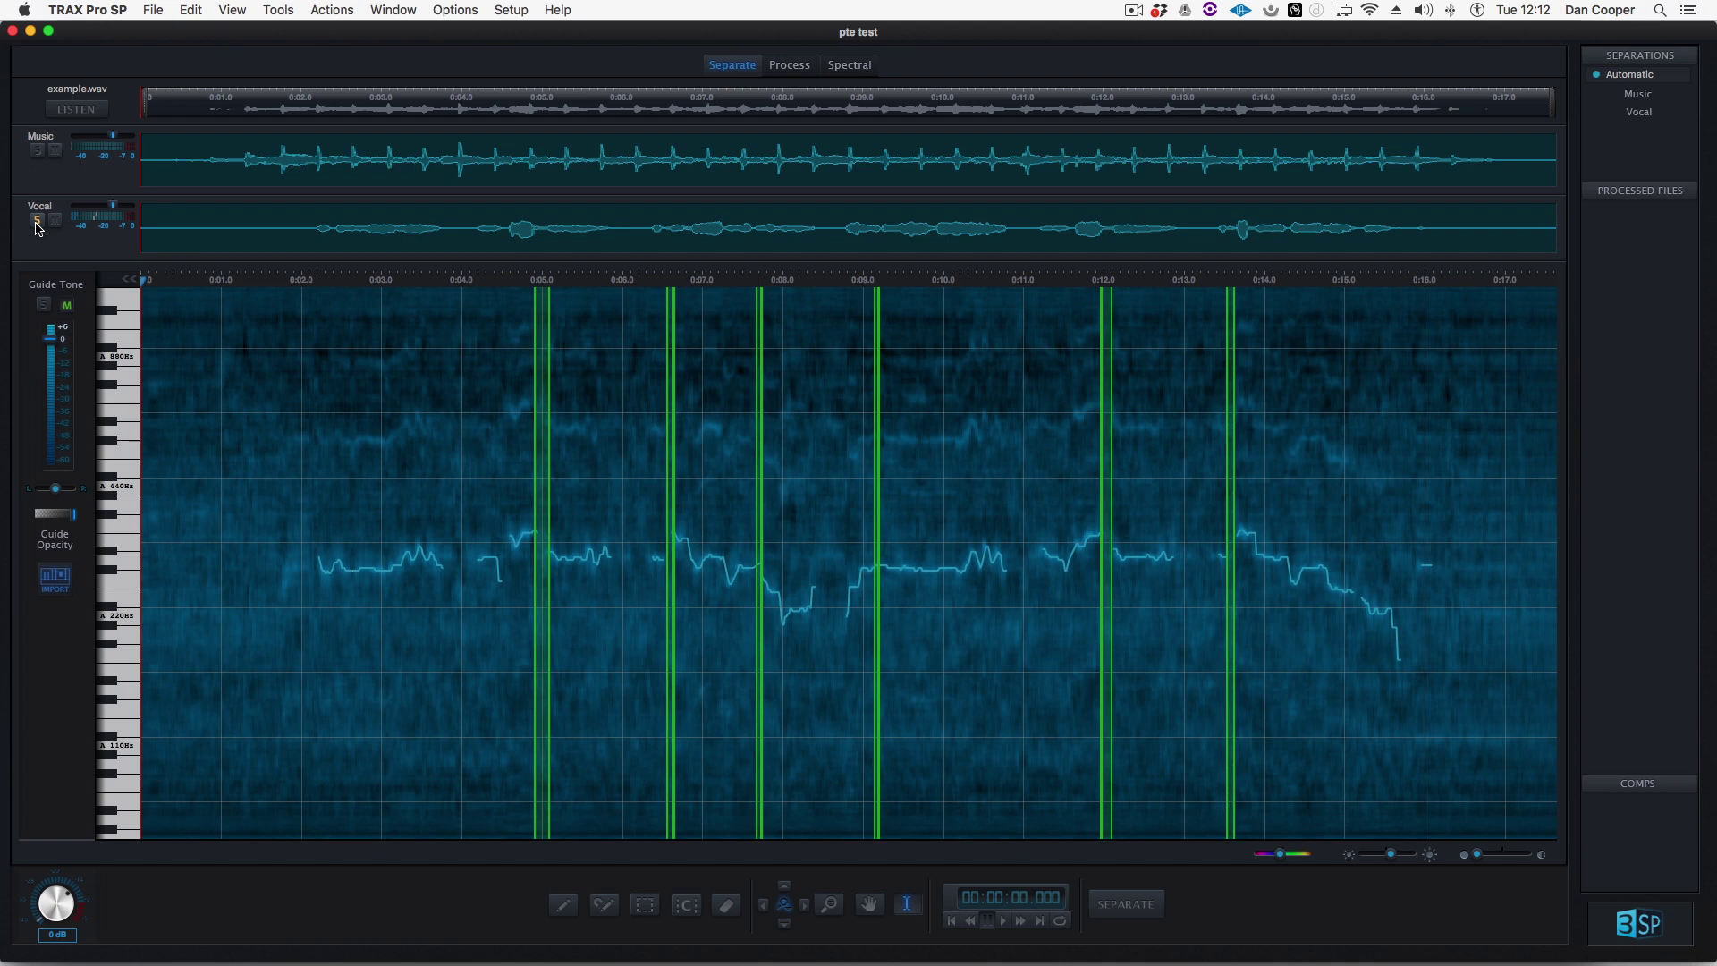
click(37, 150)
key(space)
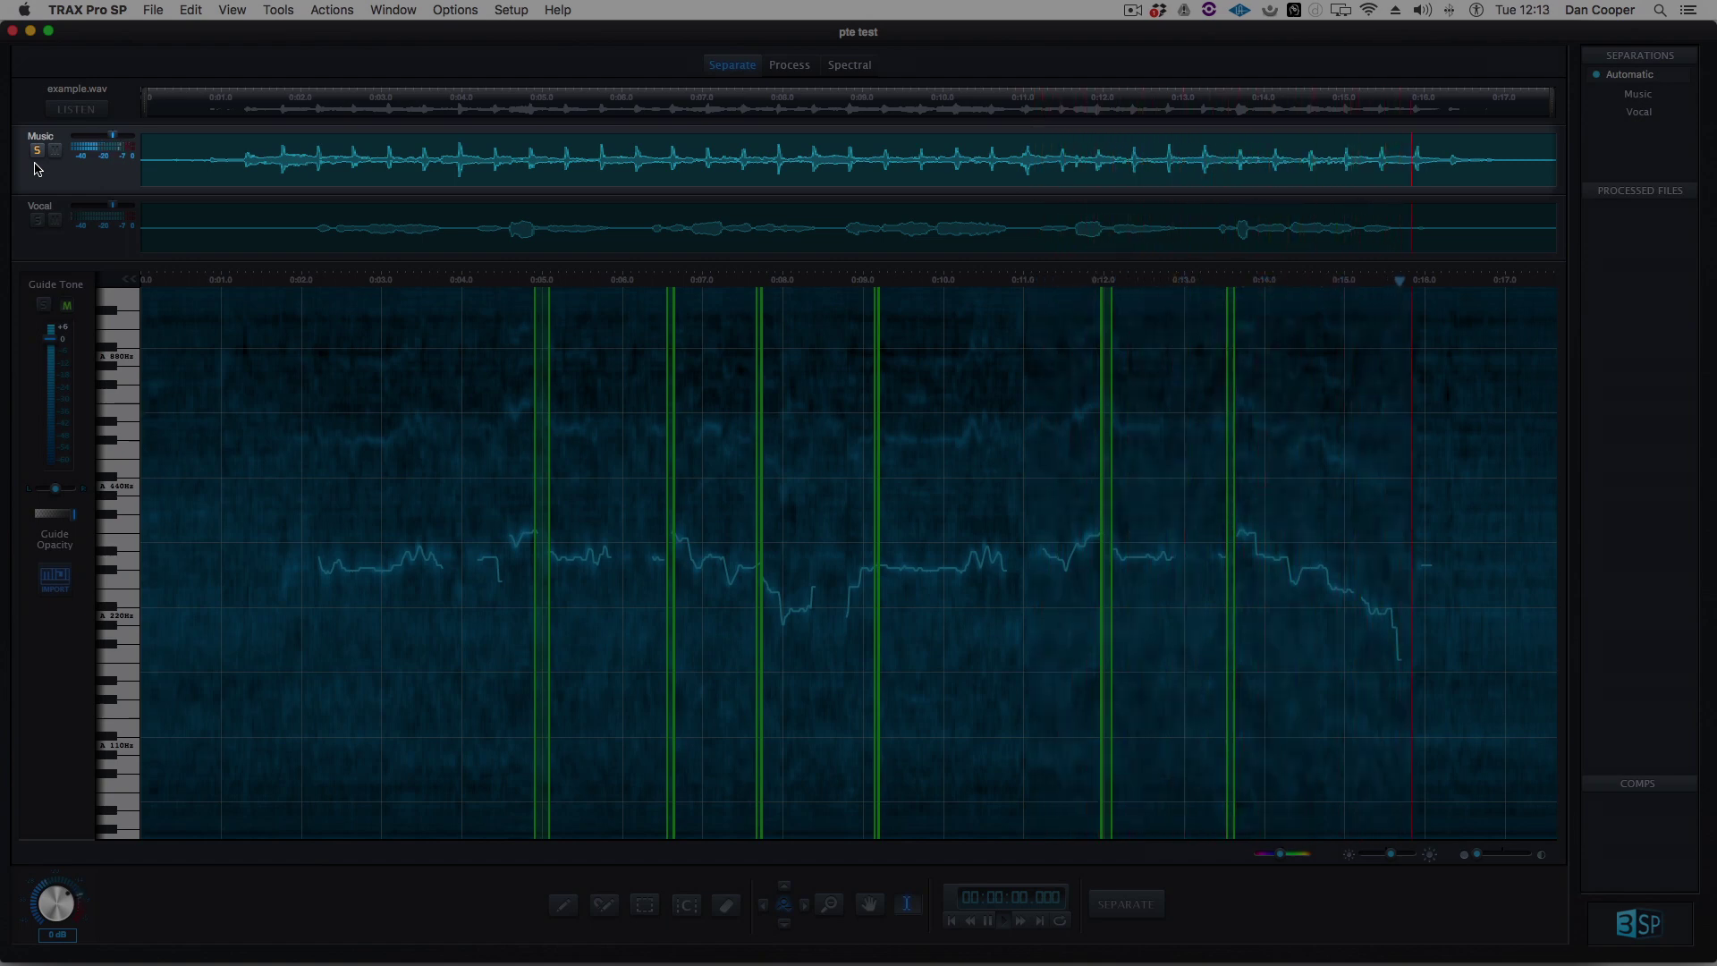
key(space)
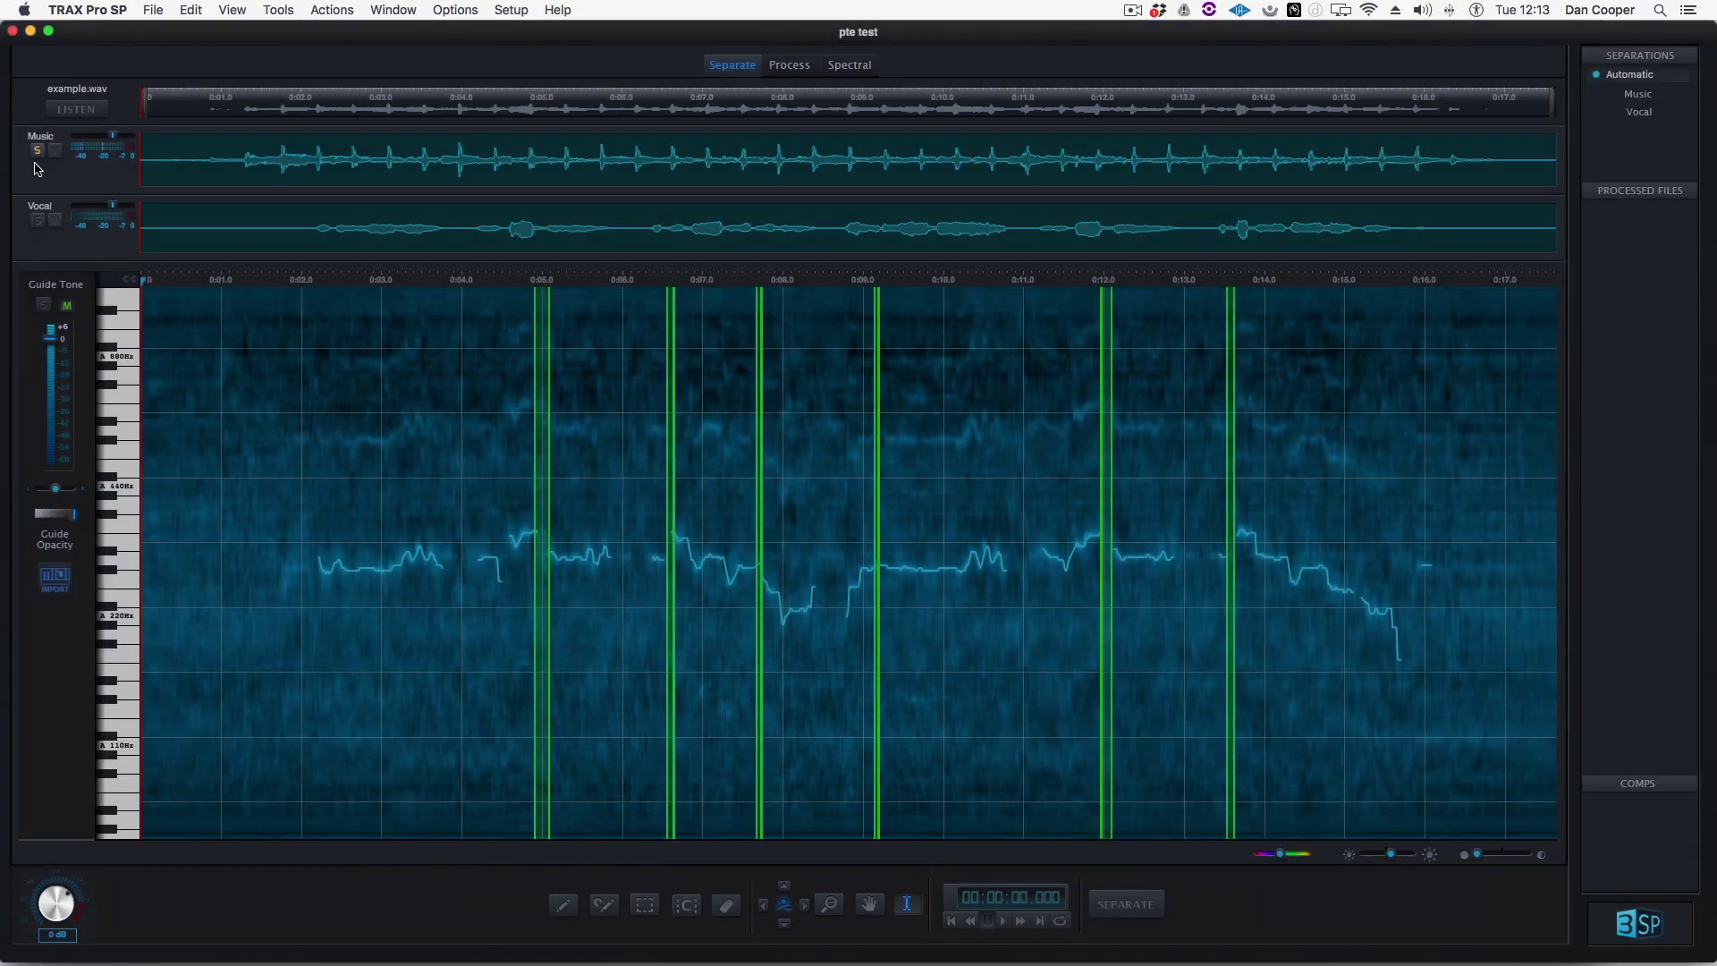
Step: Unsolo Music, start playback and lower the Vocal level to -4.2 dB
click(37, 150)
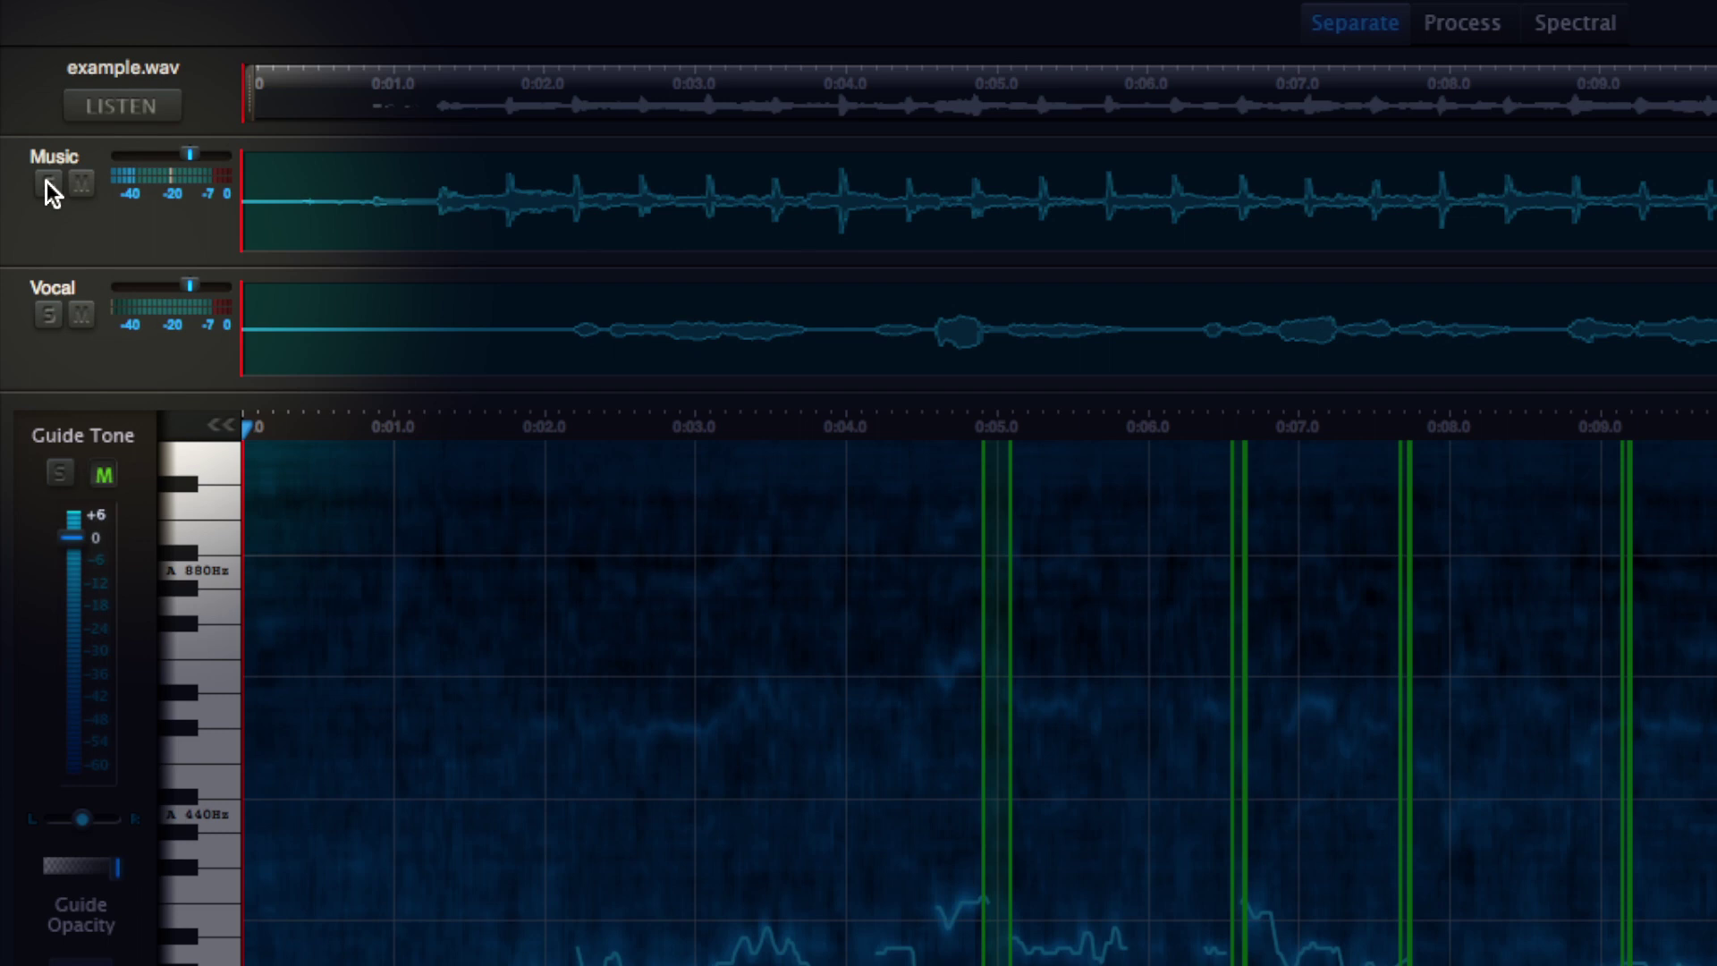
key(space)
mouse_move(206, 288)
mouse_down()
mouse_move(157, 310)
mouse_move(222, 313)
mouse_move(206, 312)
mouse_up()
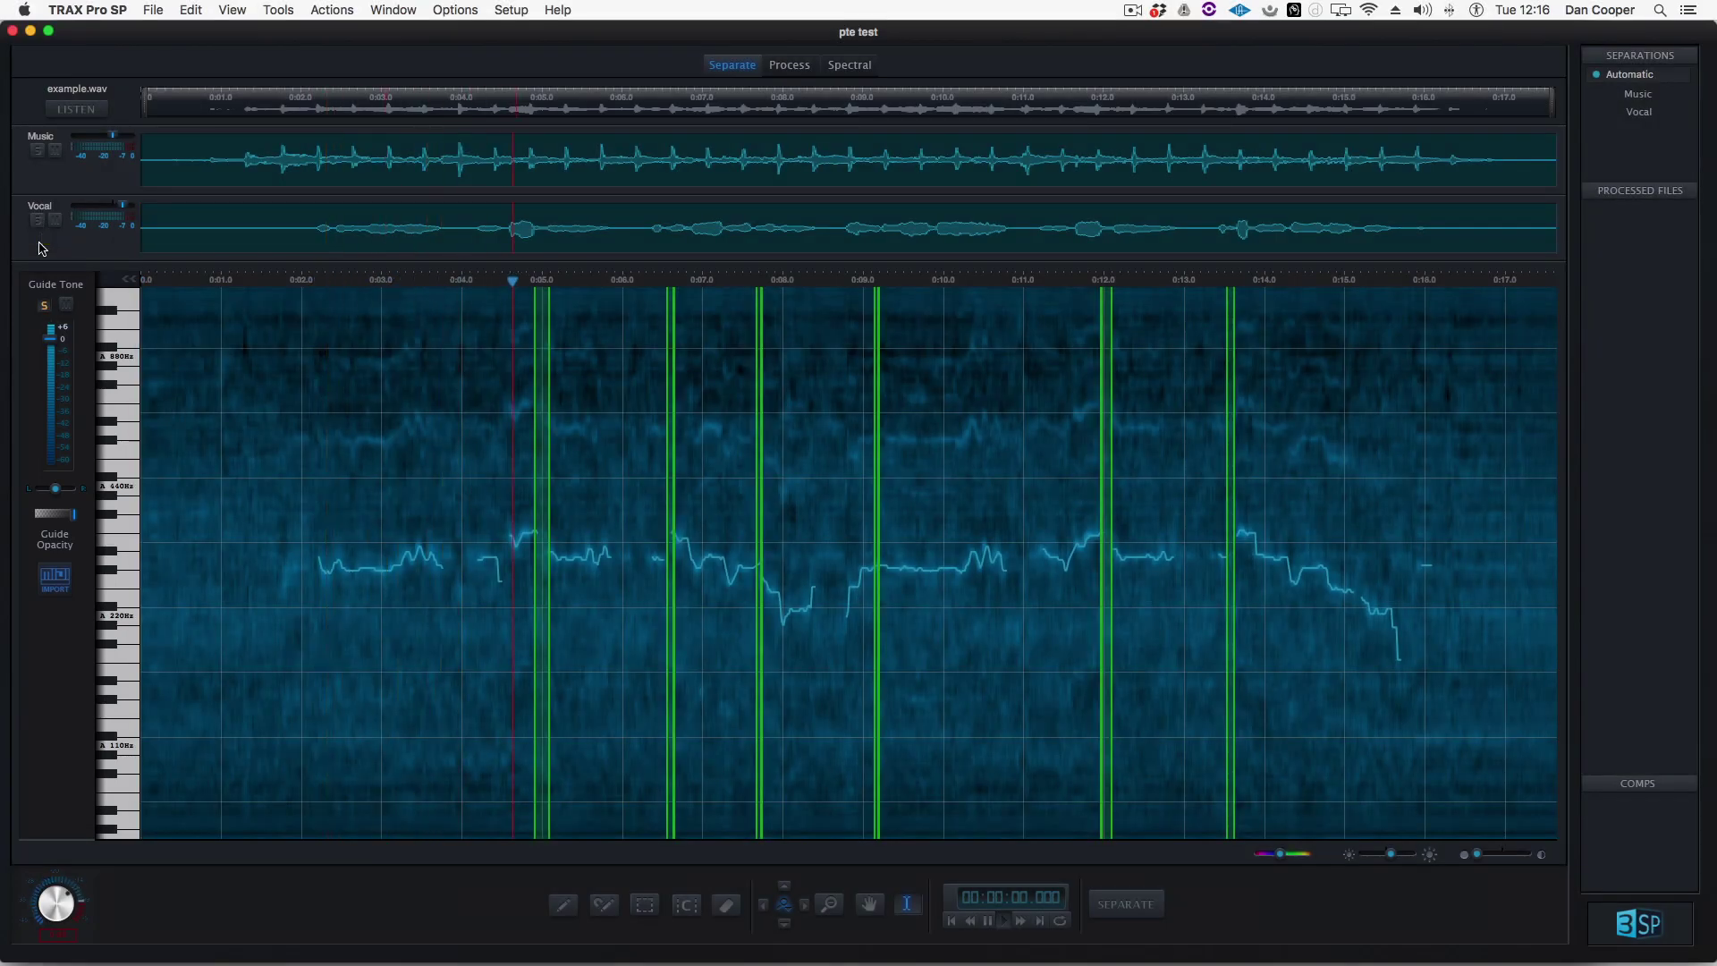
Step: Stop playback, mute Guide Tone, zoom onto the 0:13–0:16 vocal tail and play it
key(space)
click(66, 305)
key(z)
drag(1098, 449, 1461, 715)
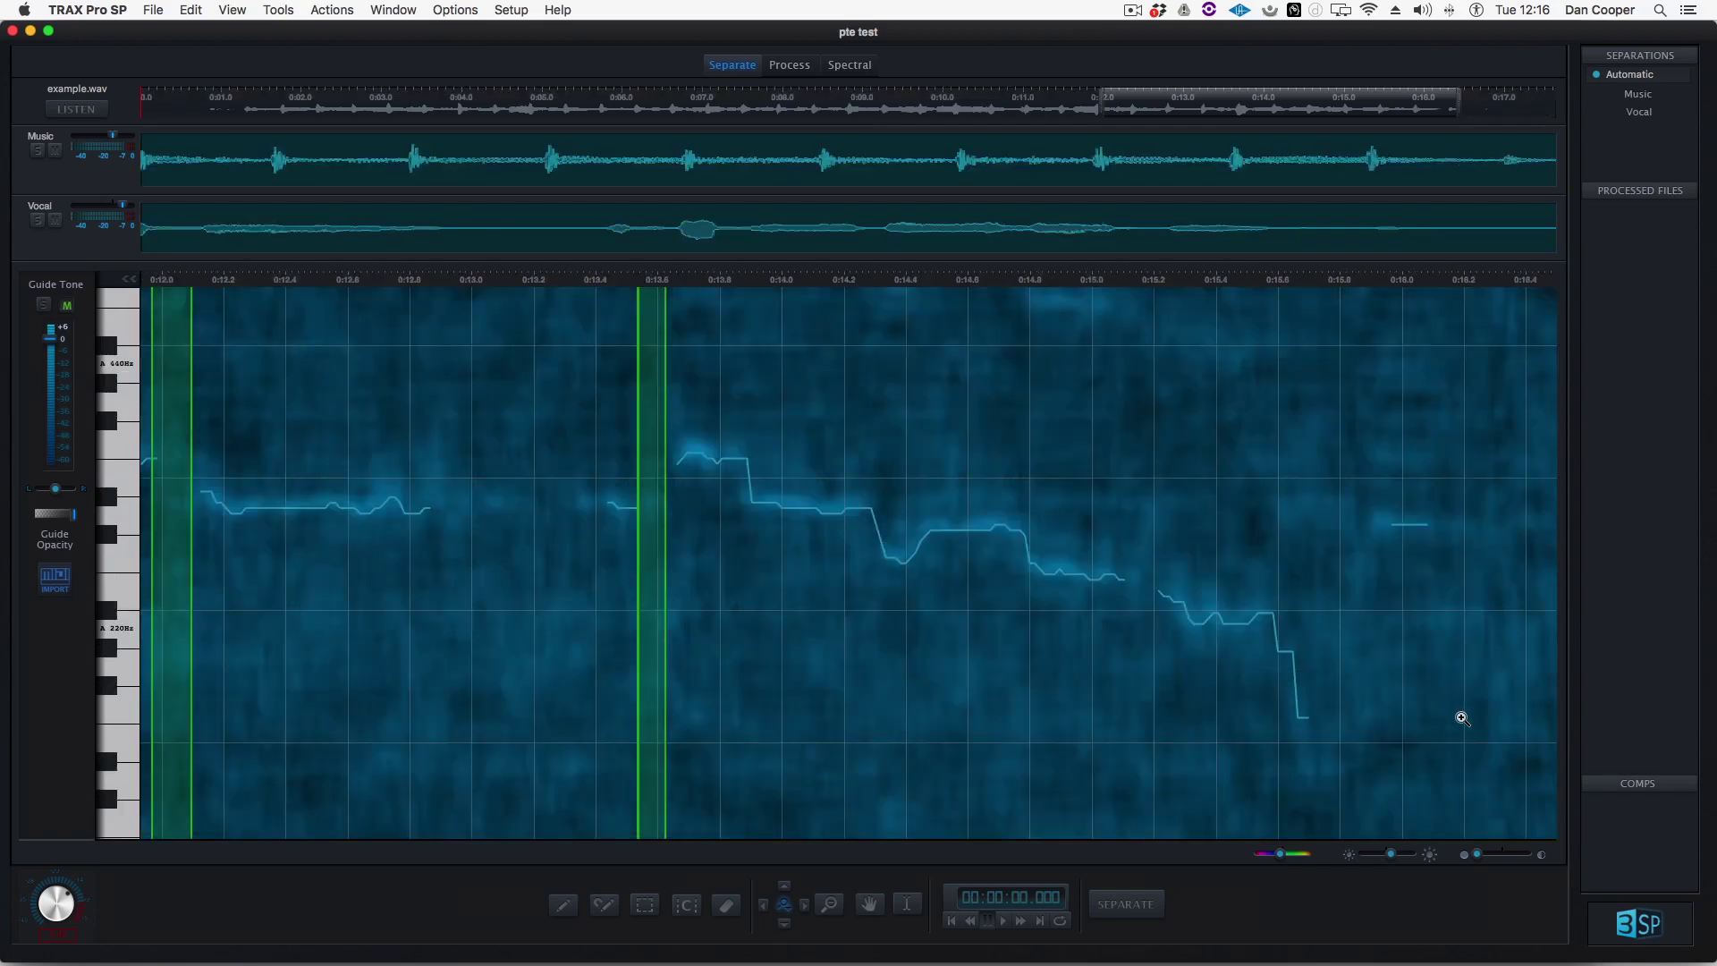
key(space)
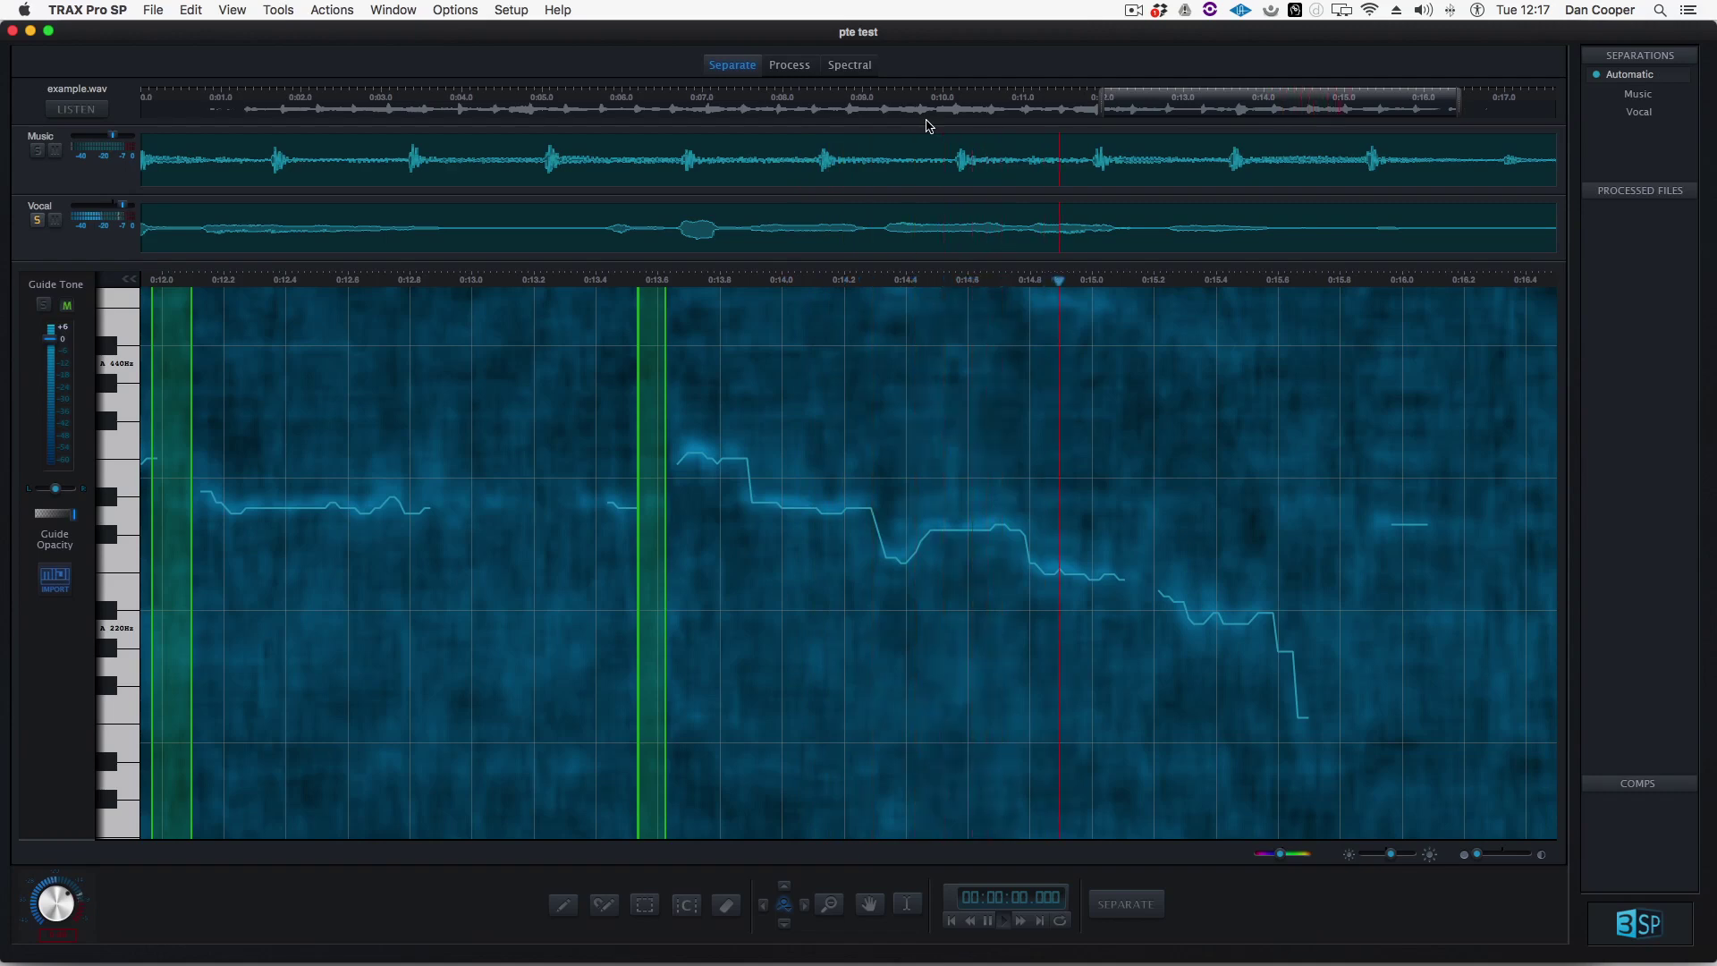
key(space)
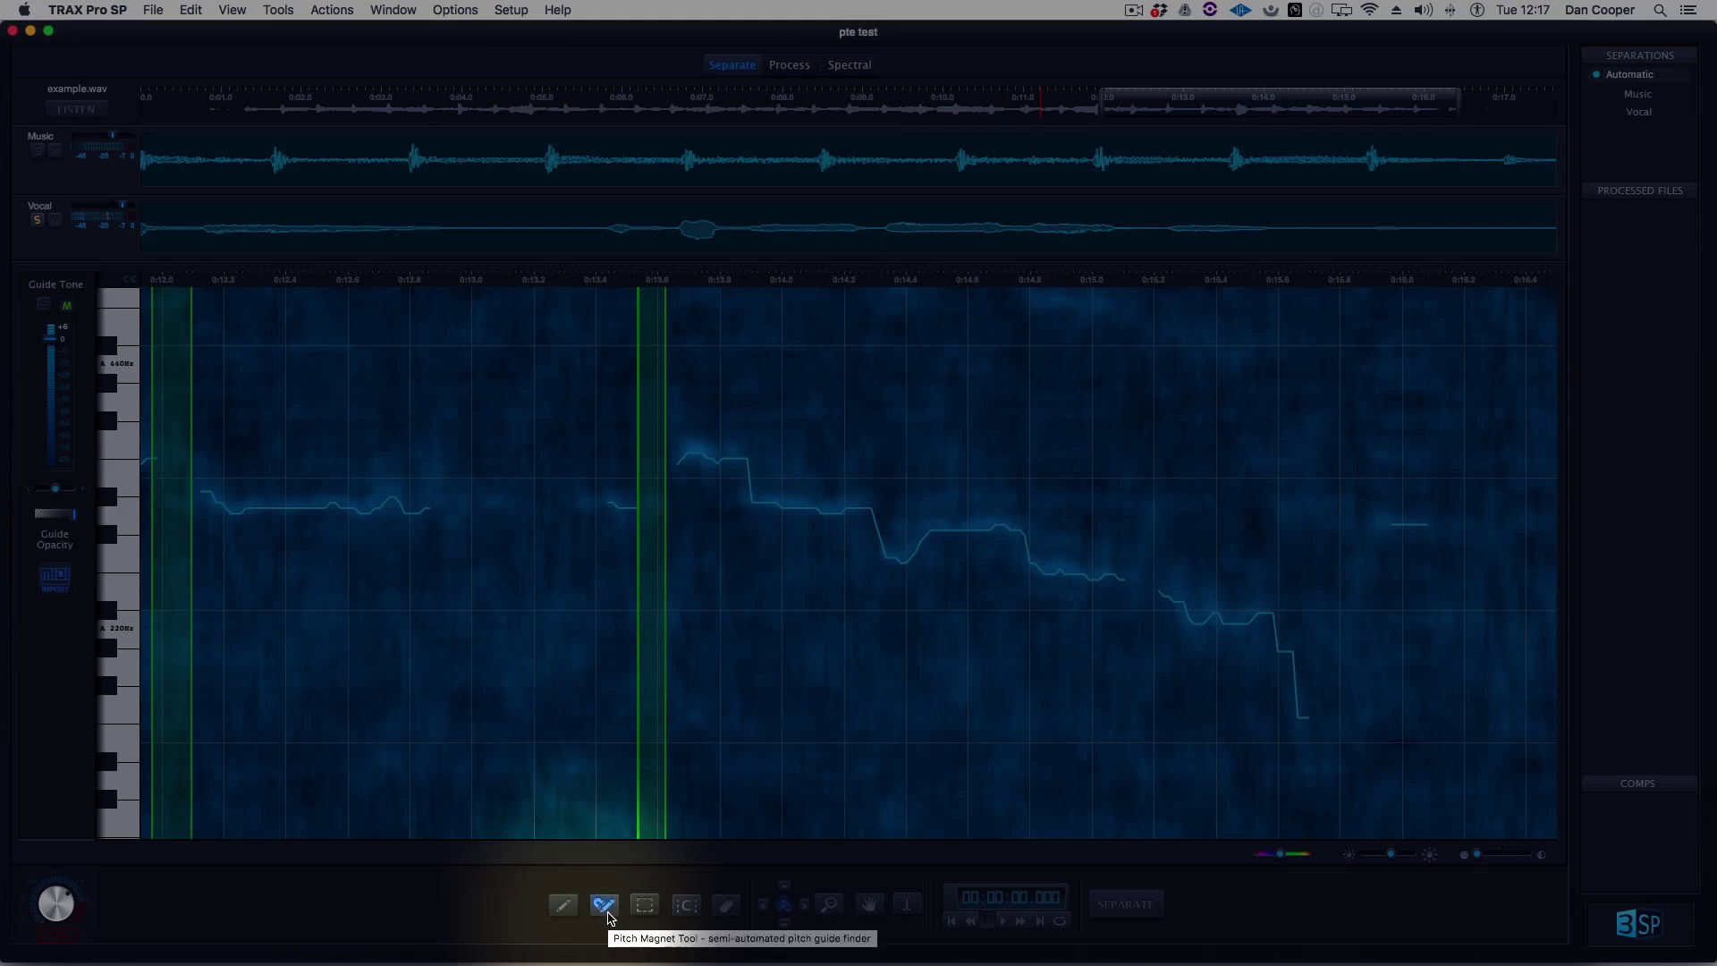
Step: Trace a Pitch Magnet guide along the vocal tail, re-separate, and play the result
click(607, 914)
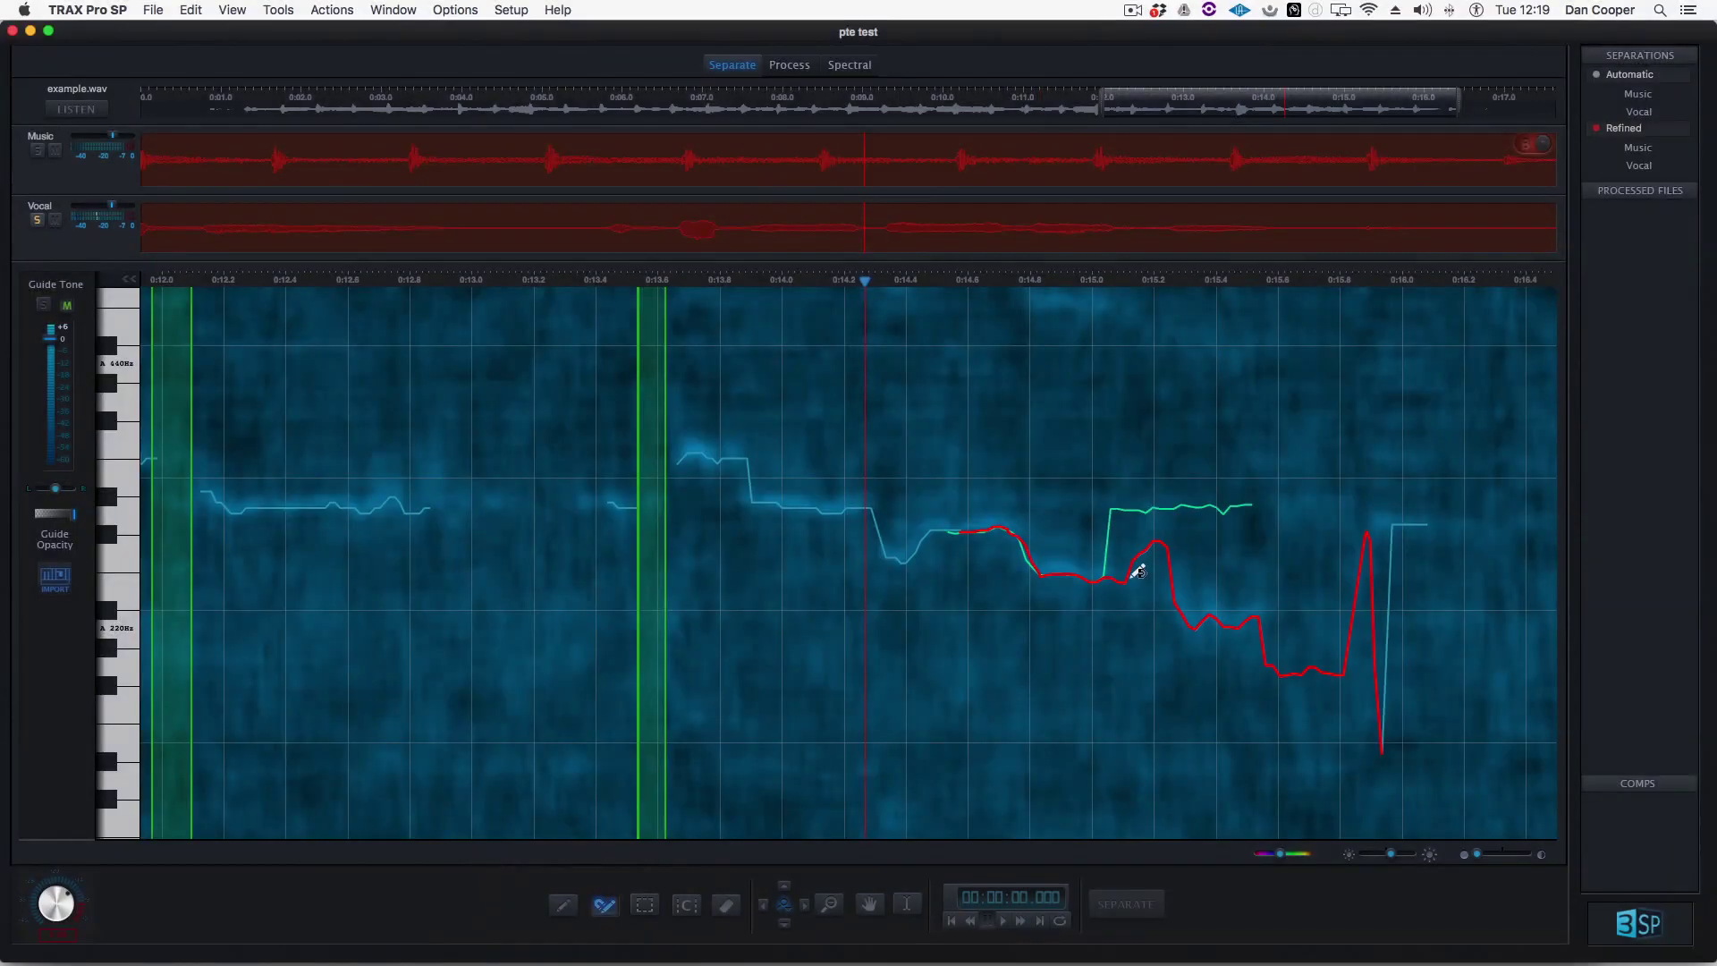
mouse_move(1087, 573)
mouse_down()
mouse_move(1154, 570)
mouse_move(1179, 612)
mouse_move(1271, 625)
mouse_move(1285, 652)
mouse_move(1373, 625)
mouse_up()
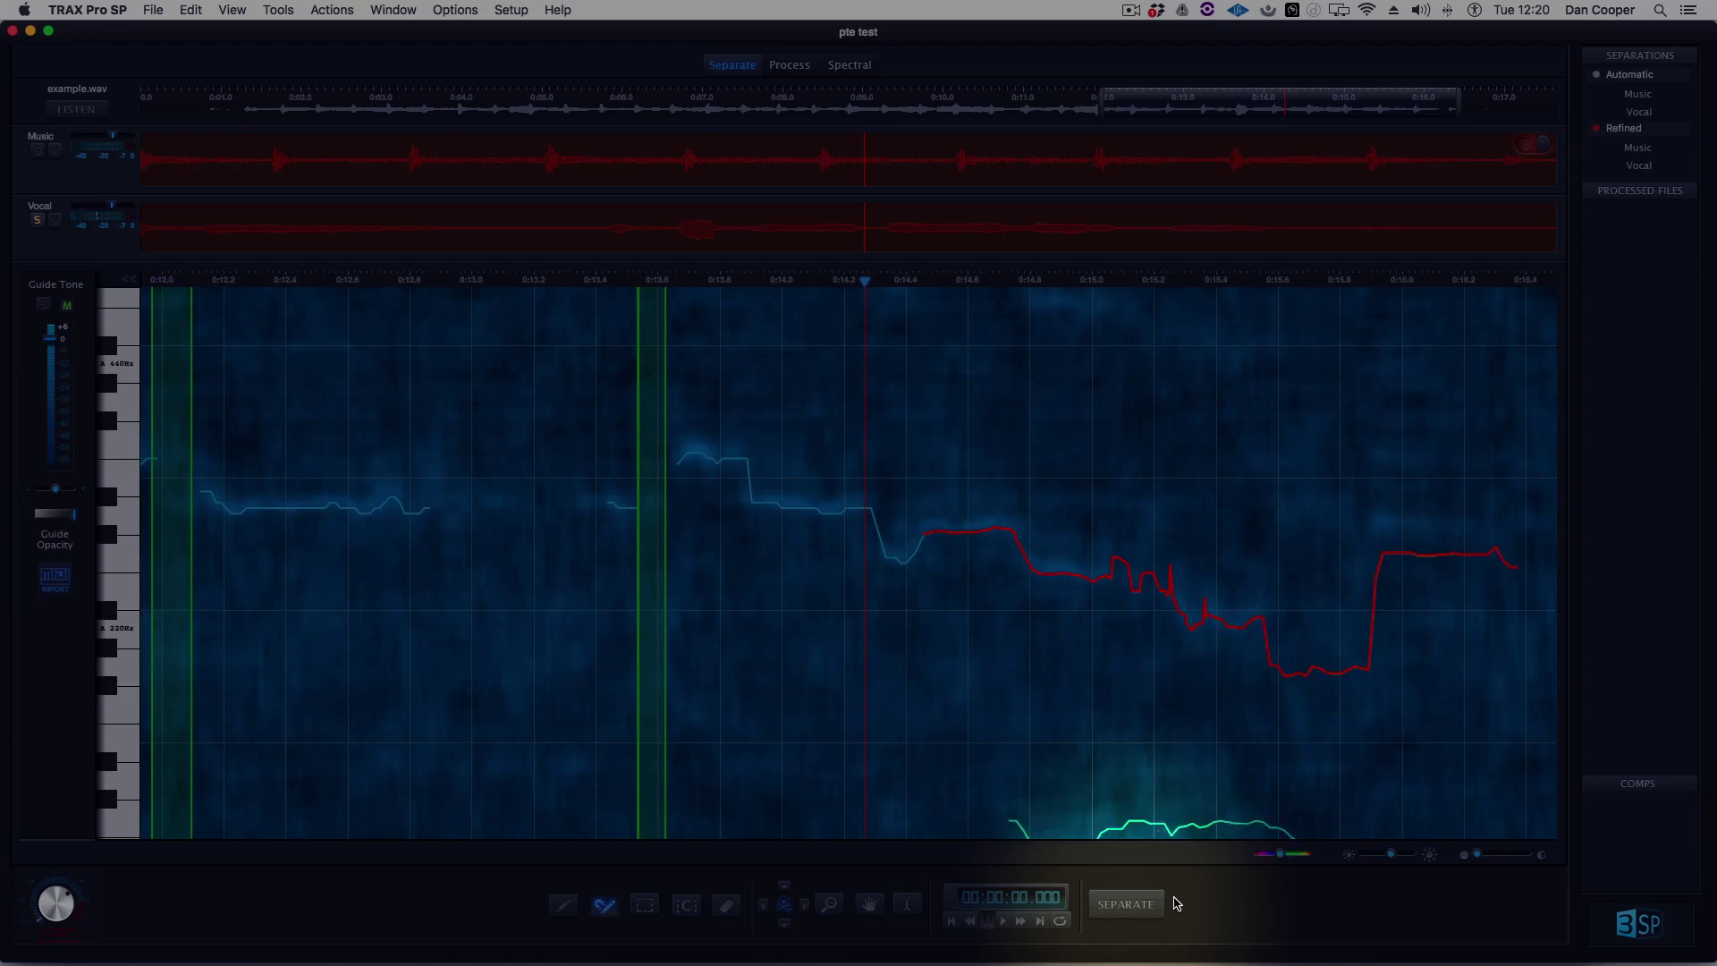
click(1125, 906)
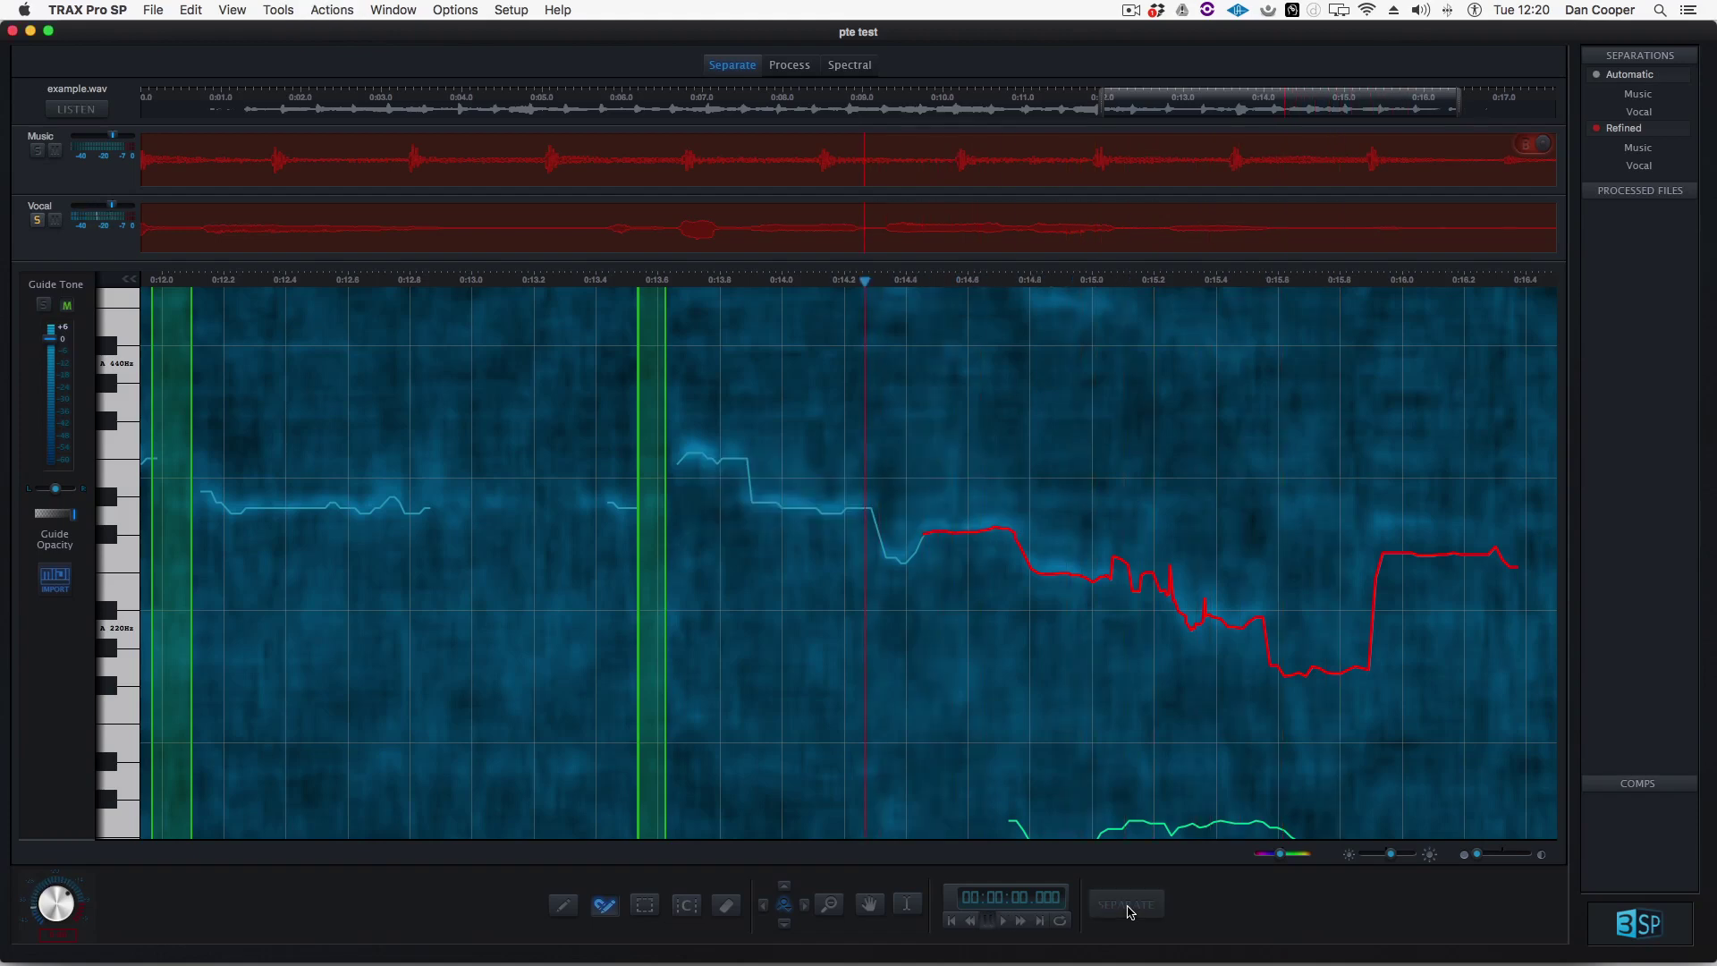
key(space)
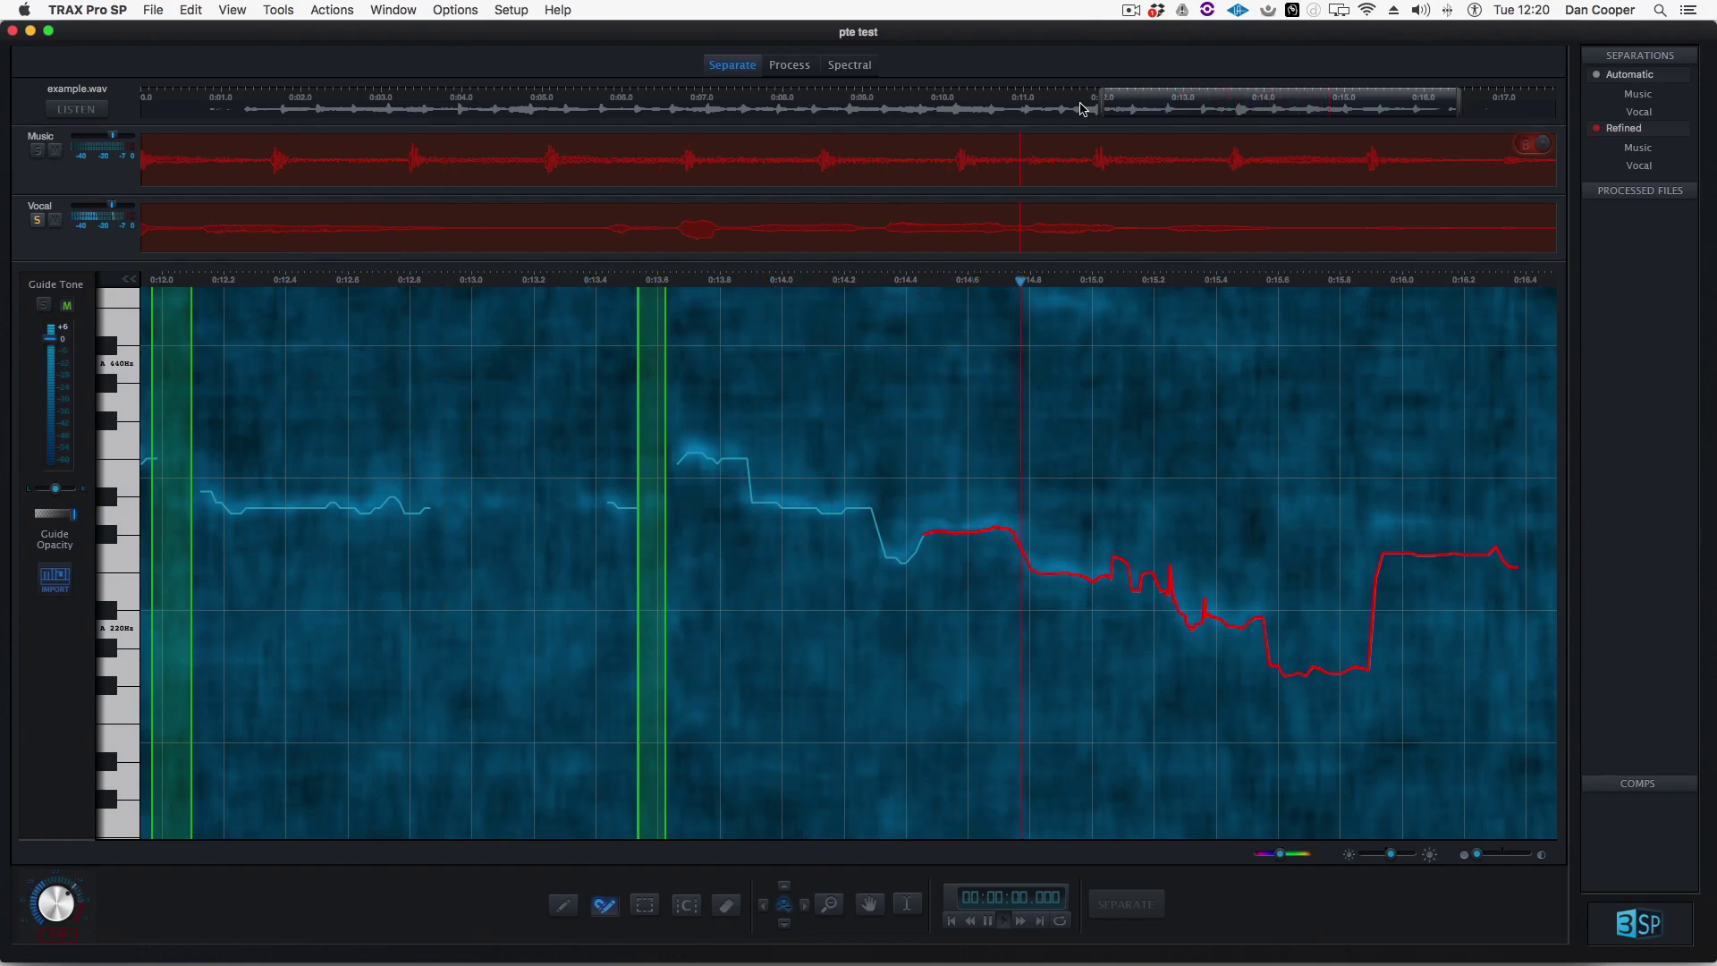
key(space)
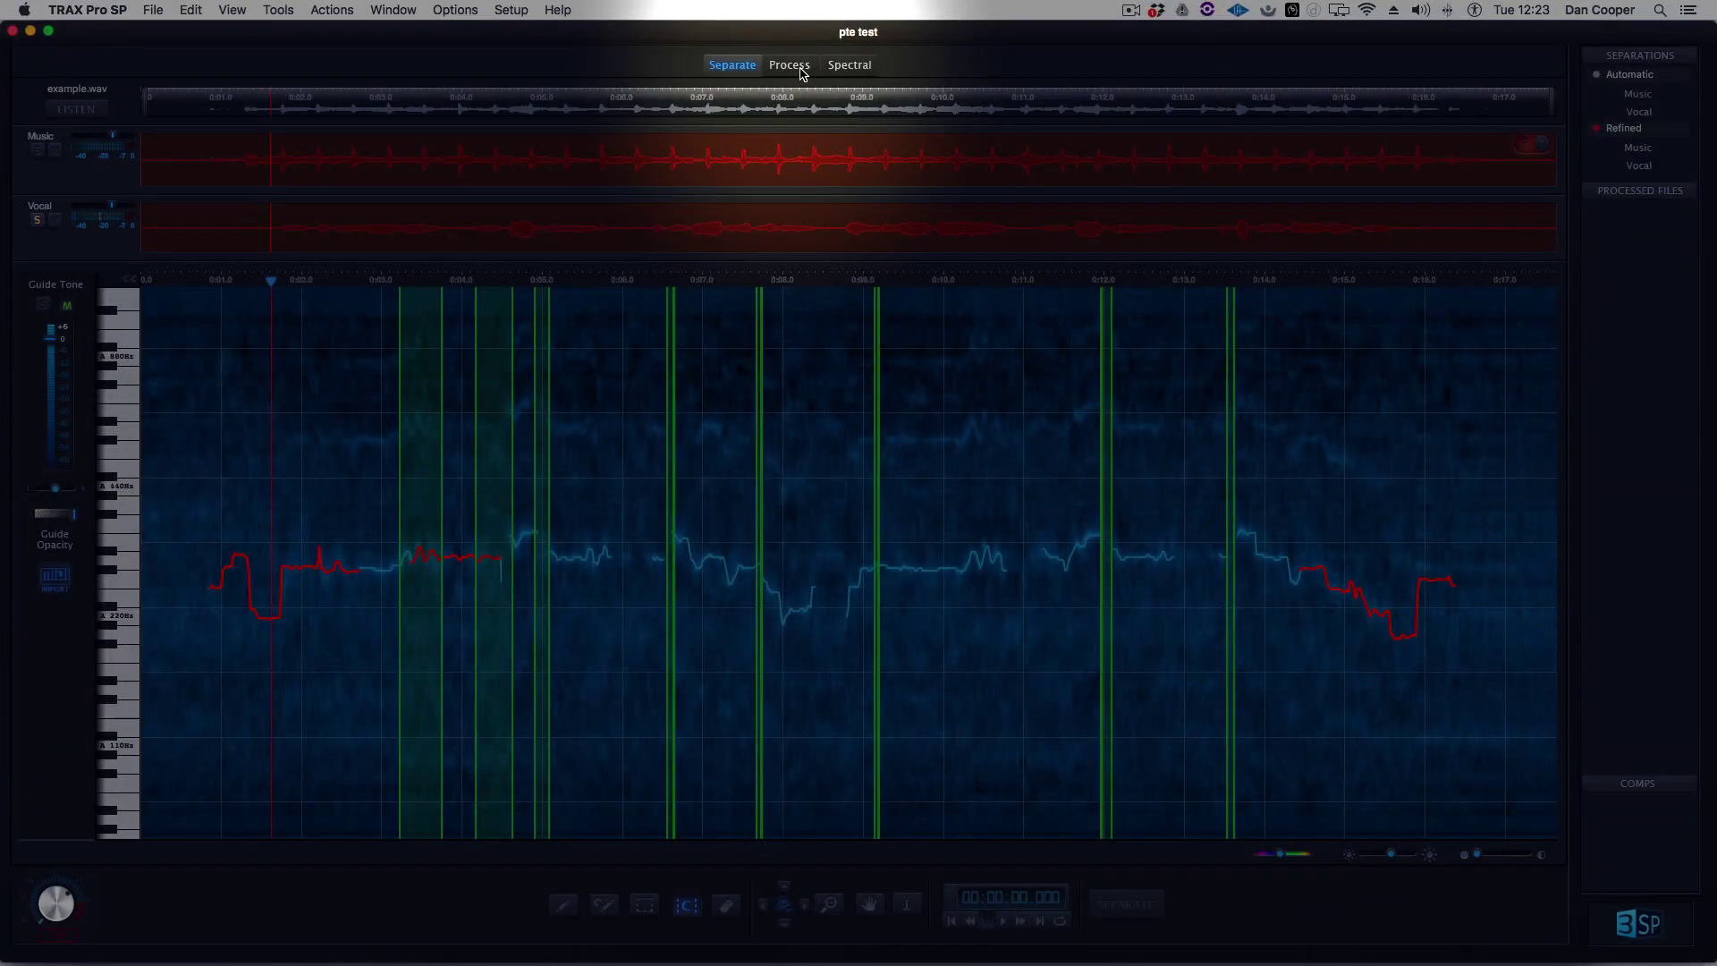
Step: Switch to the Process view
click(800, 70)
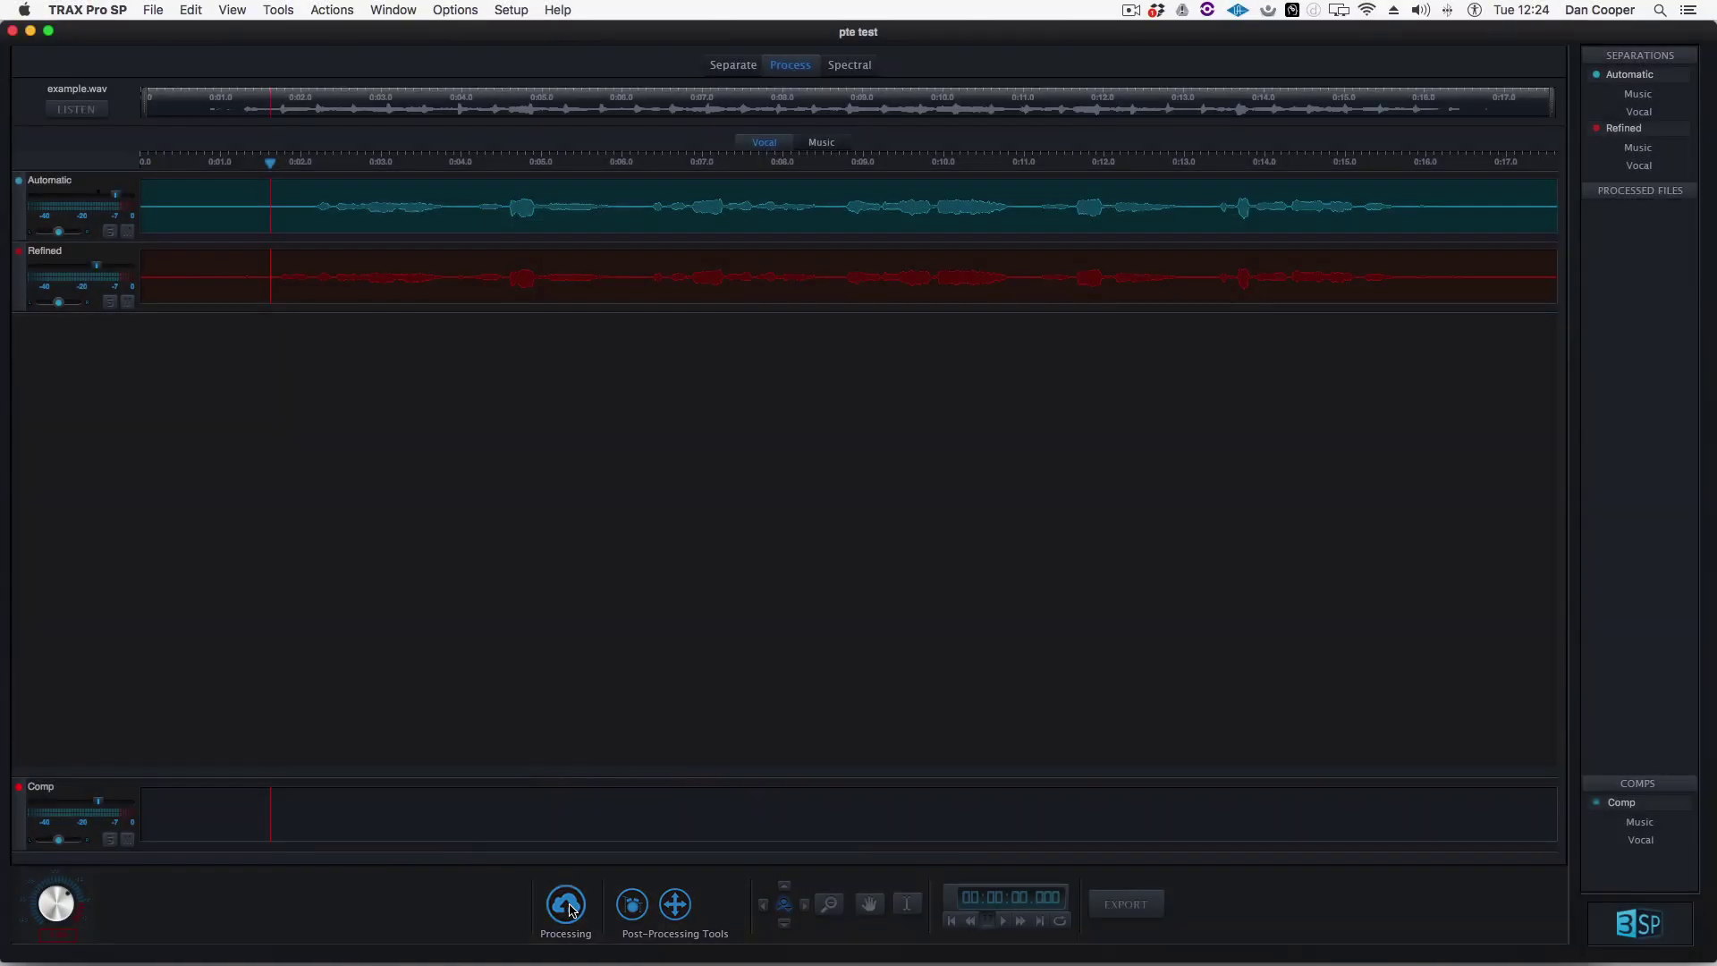
Step: Process the Refined guide with HQ (Longer Wait Time), naming the result HQ
click(567, 906)
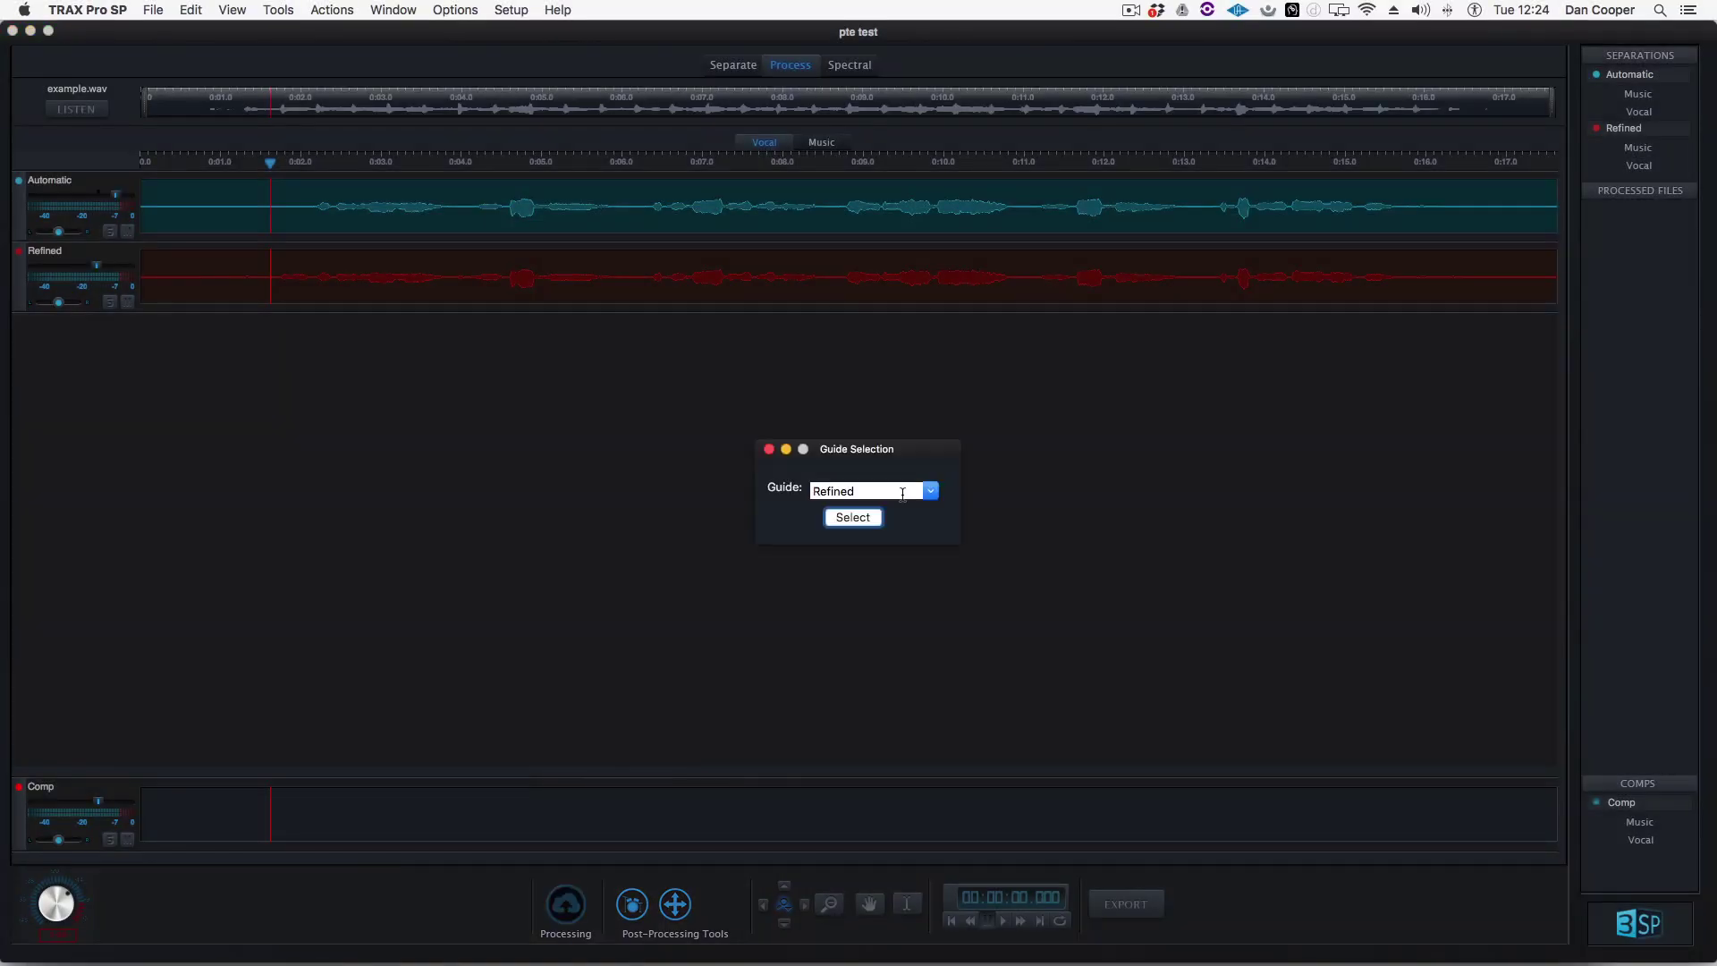
click(857, 519)
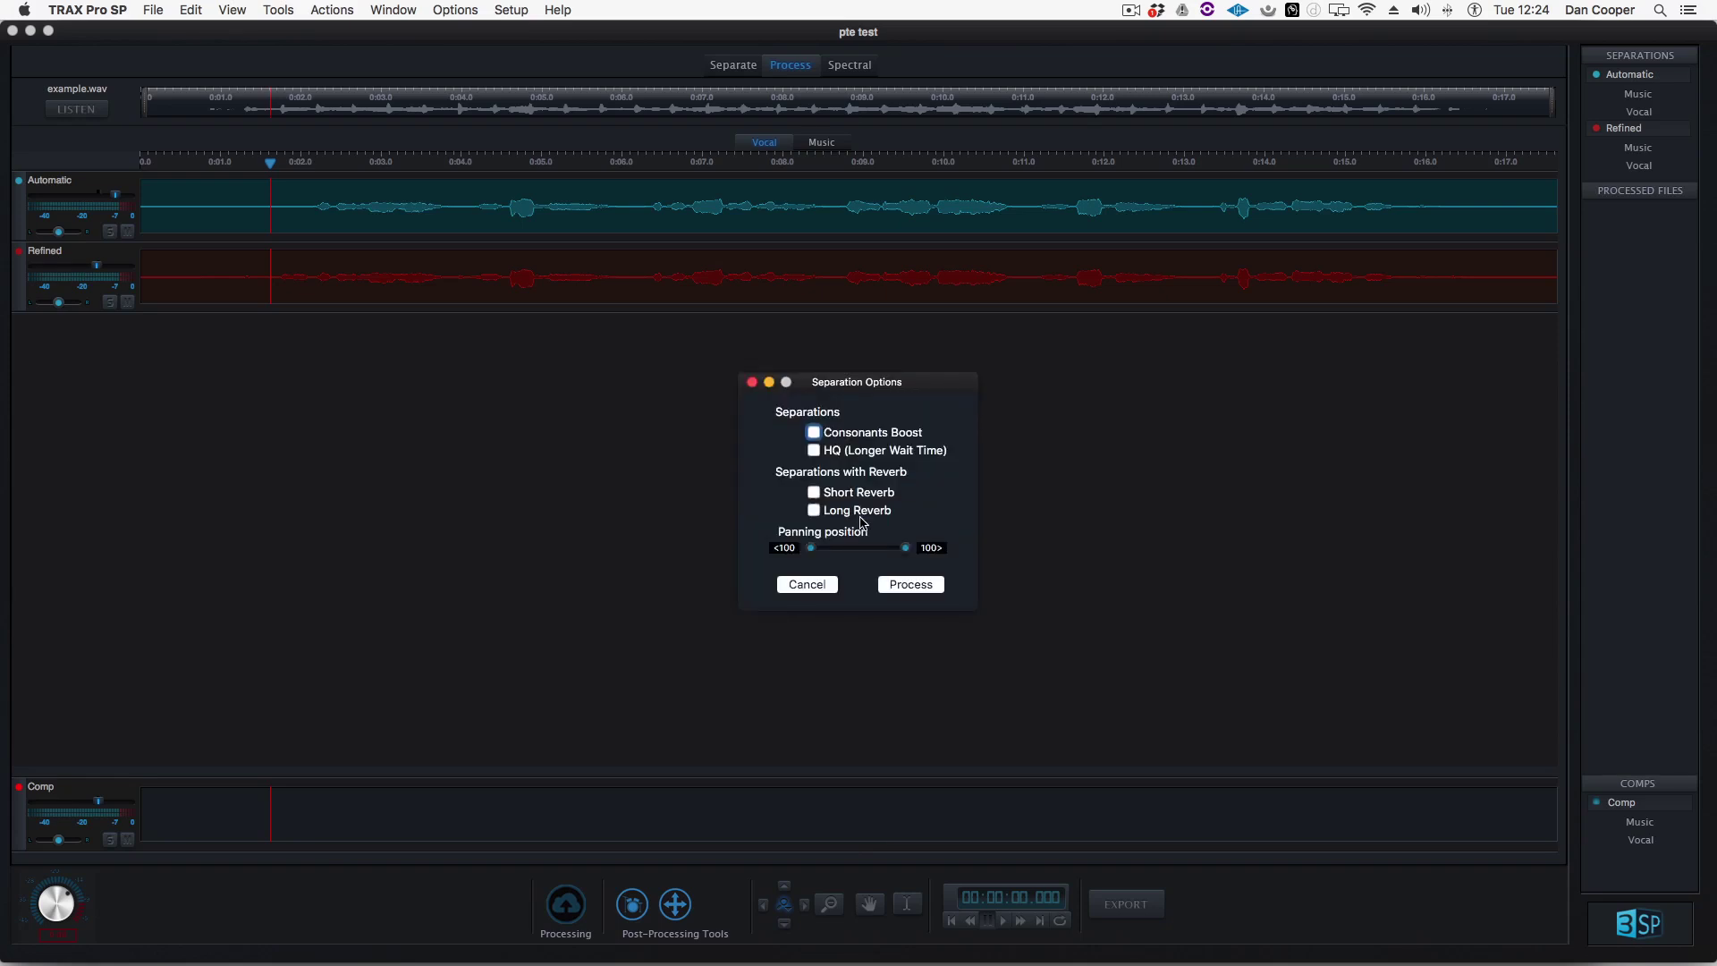
click(813, 452)
click(921, 590)
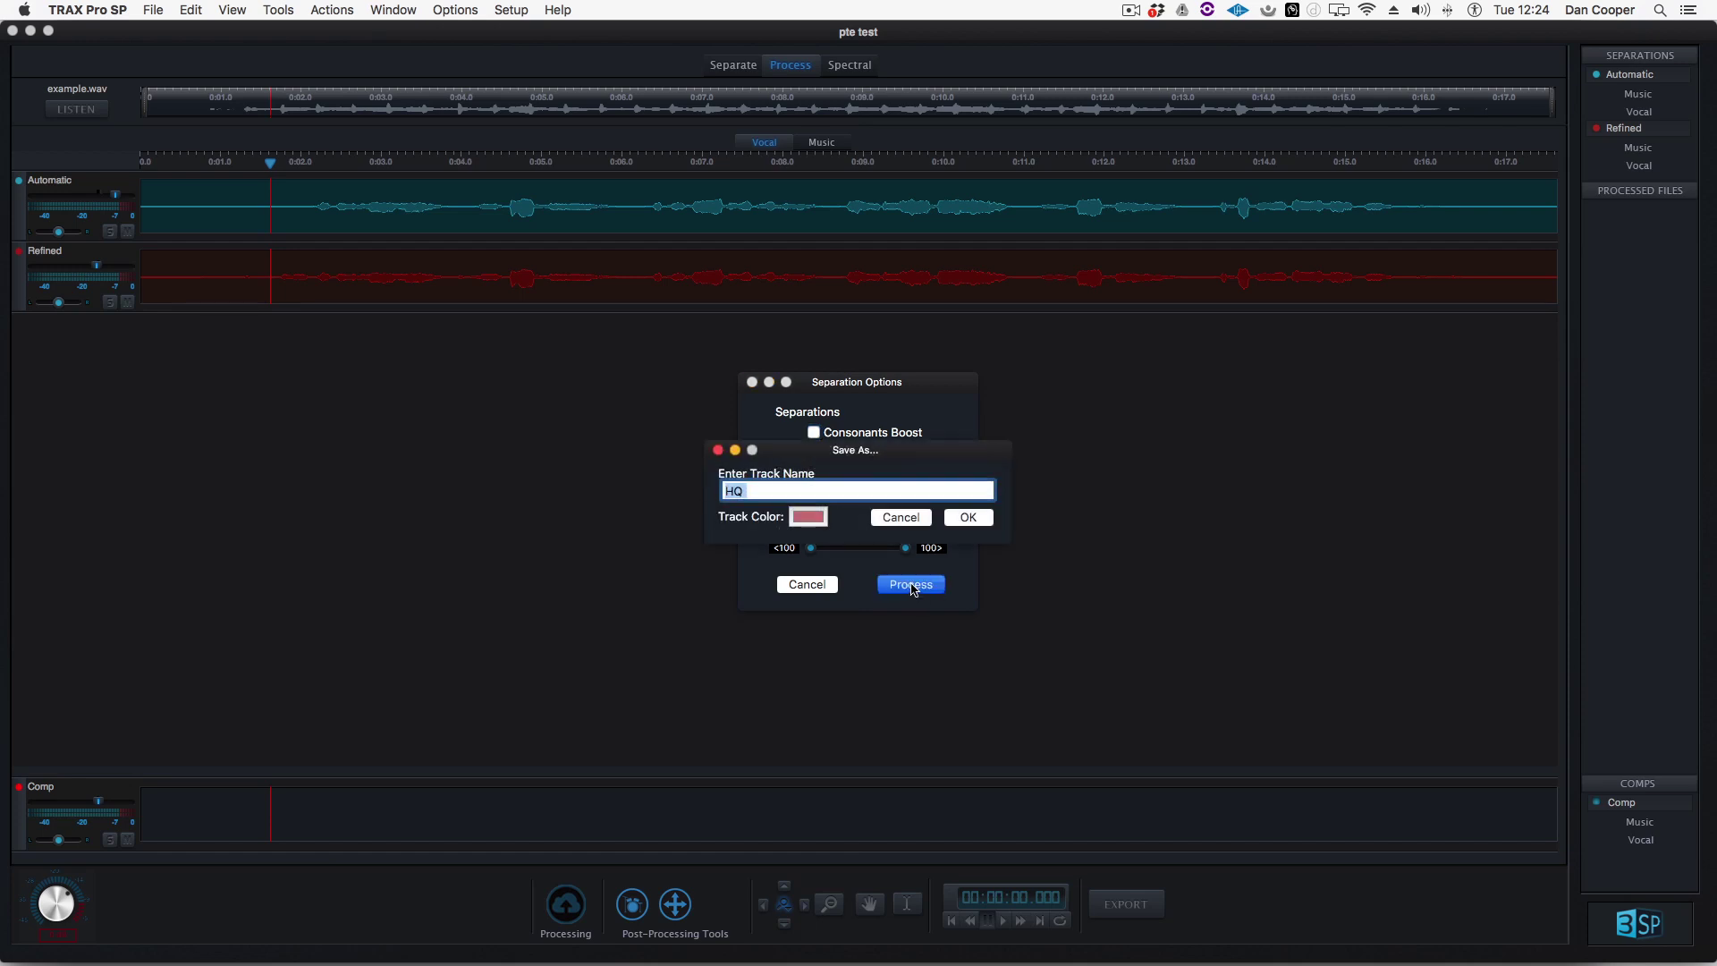
click(968, 518)
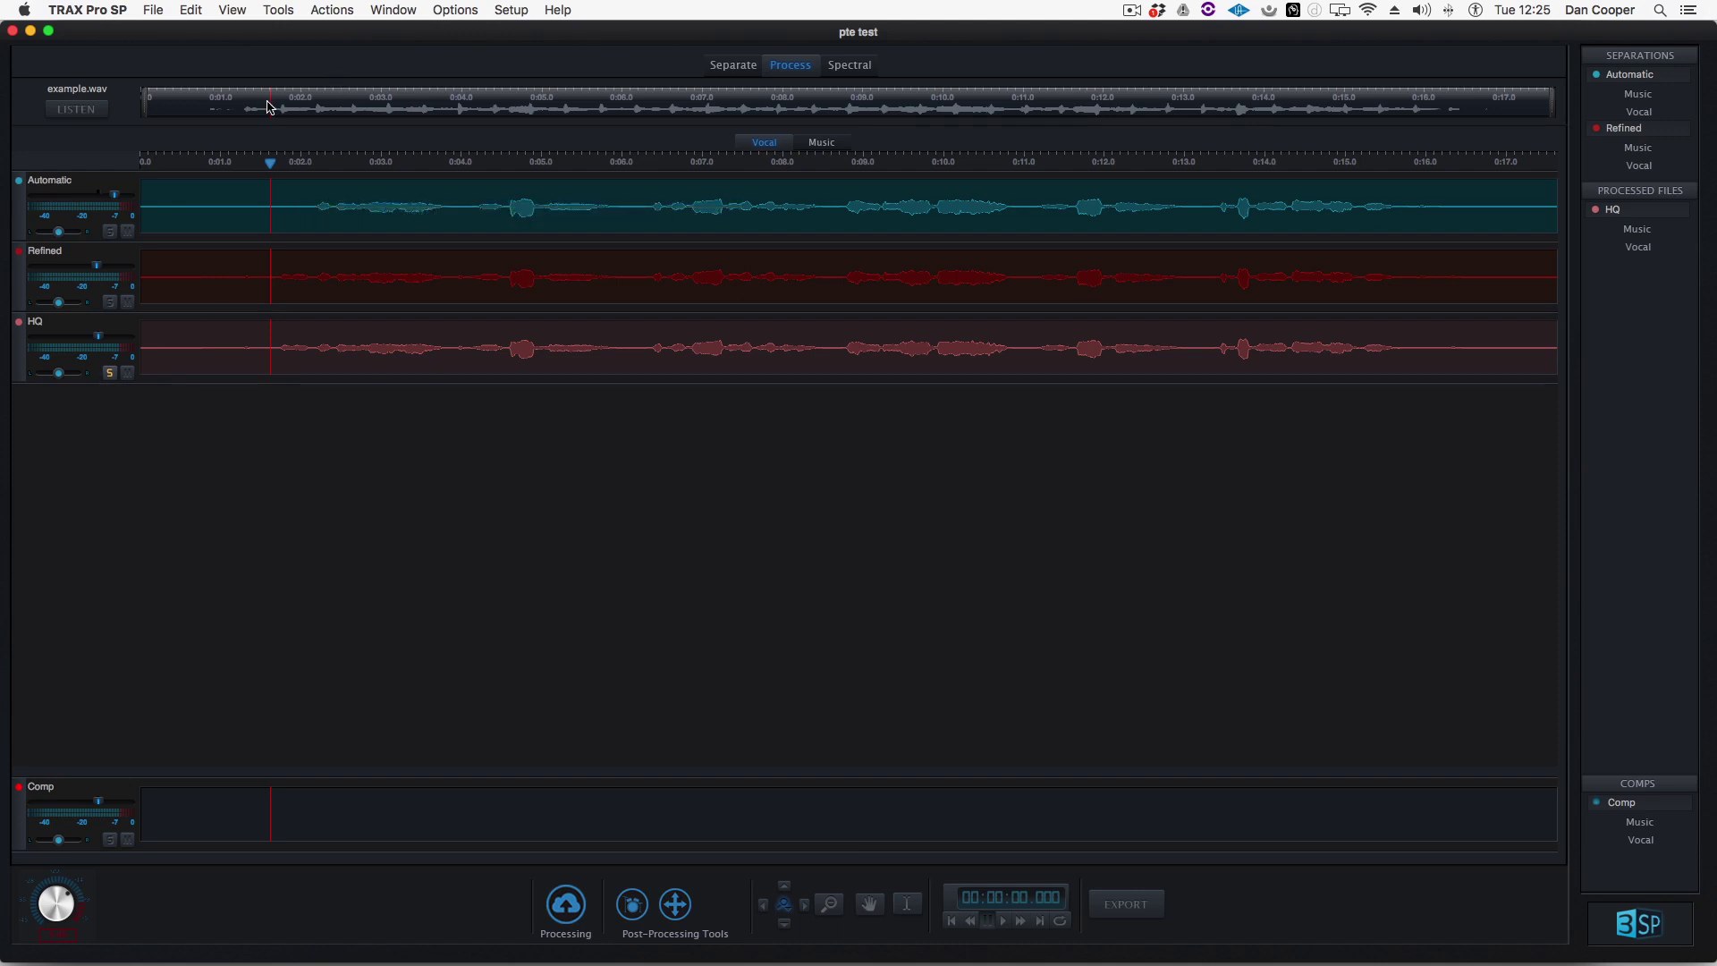
drag(266, 106, 260, 107)
key(space)
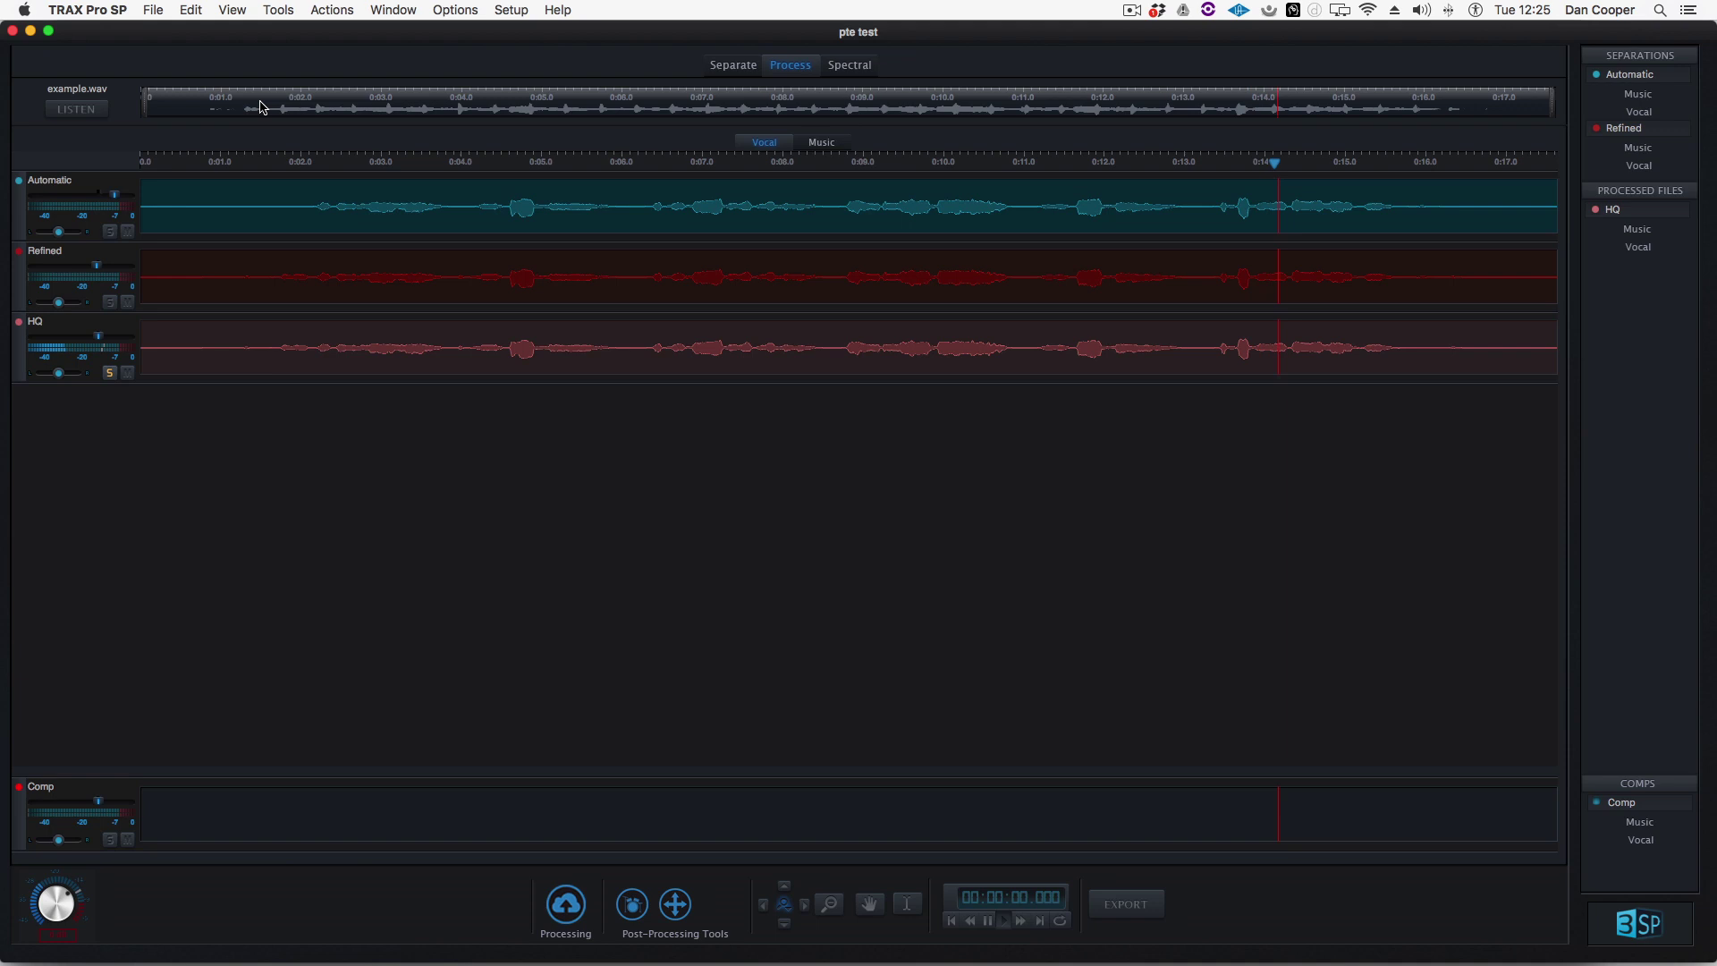
key(space)
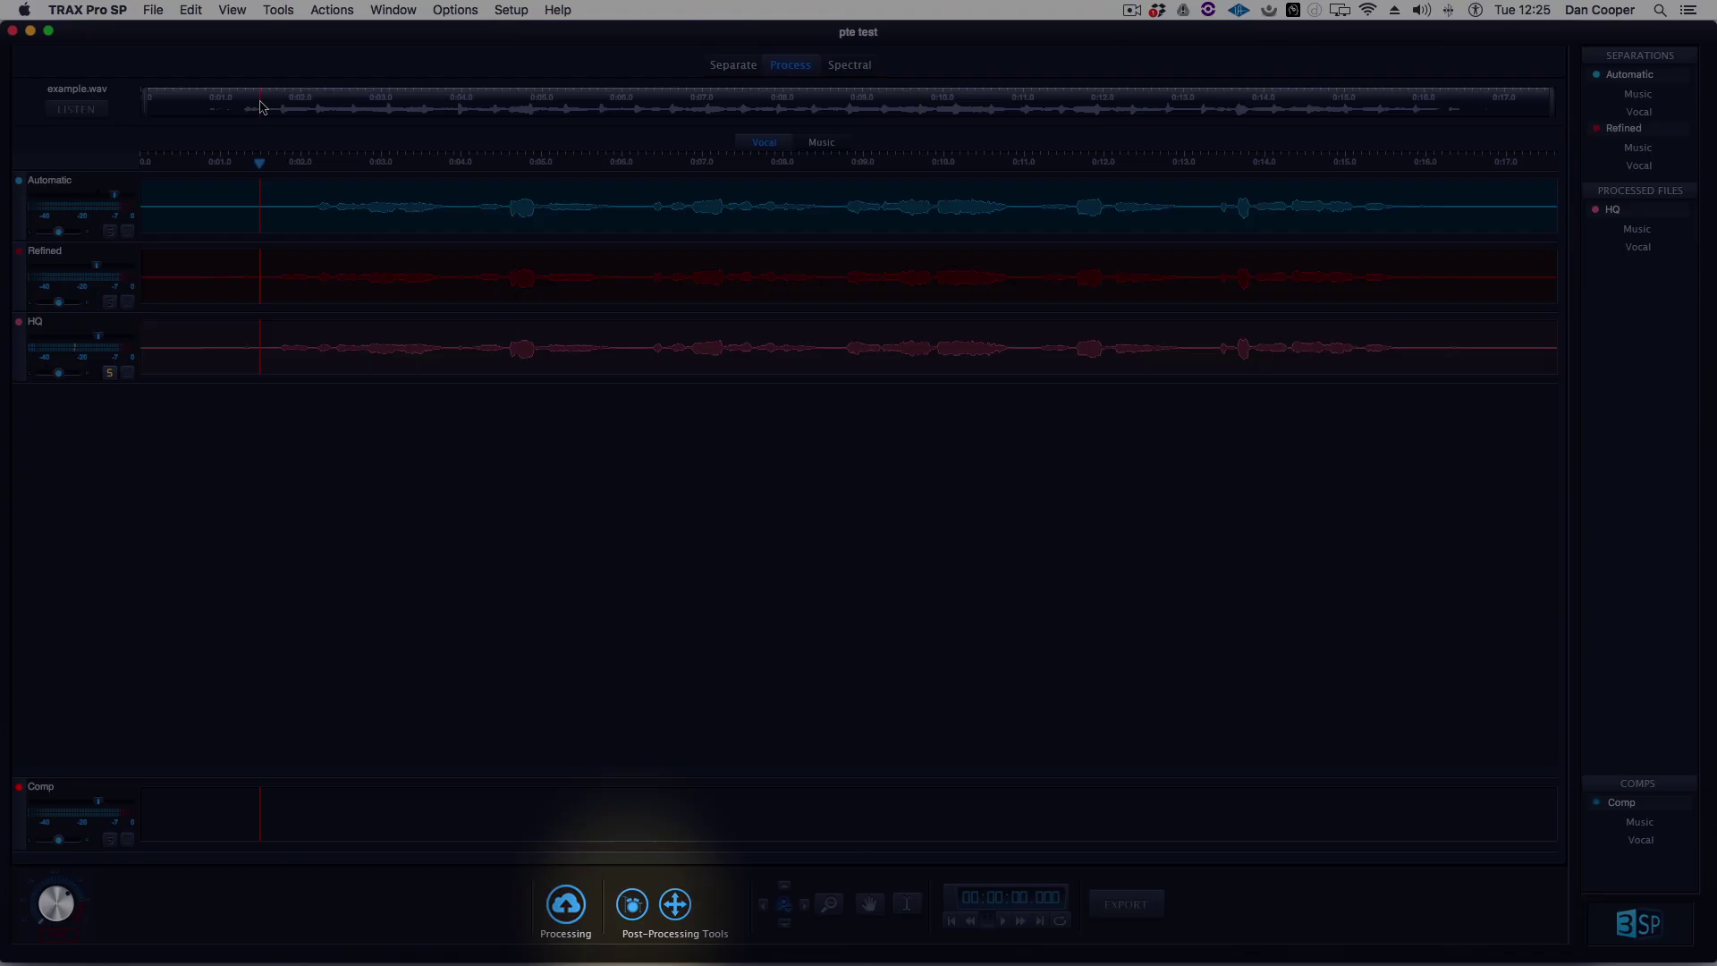
Step: Run Drum Reduction on the HQ track and save it as Attenuated drums
click(633, 905)
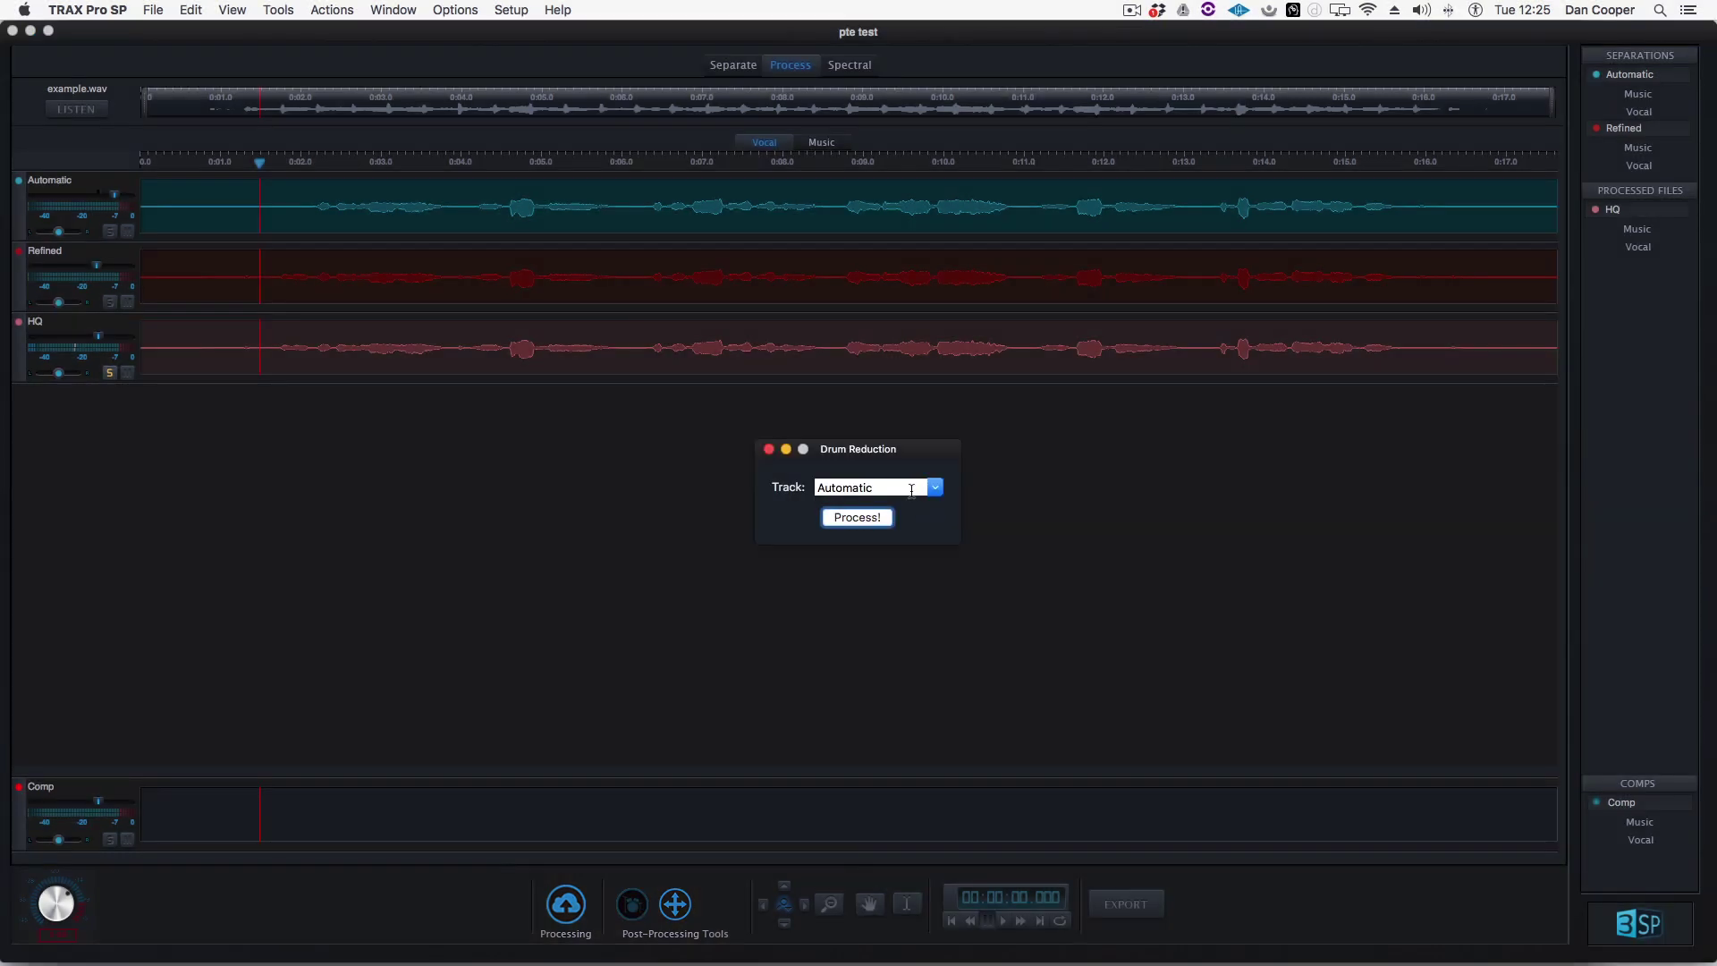
click(934, 490)
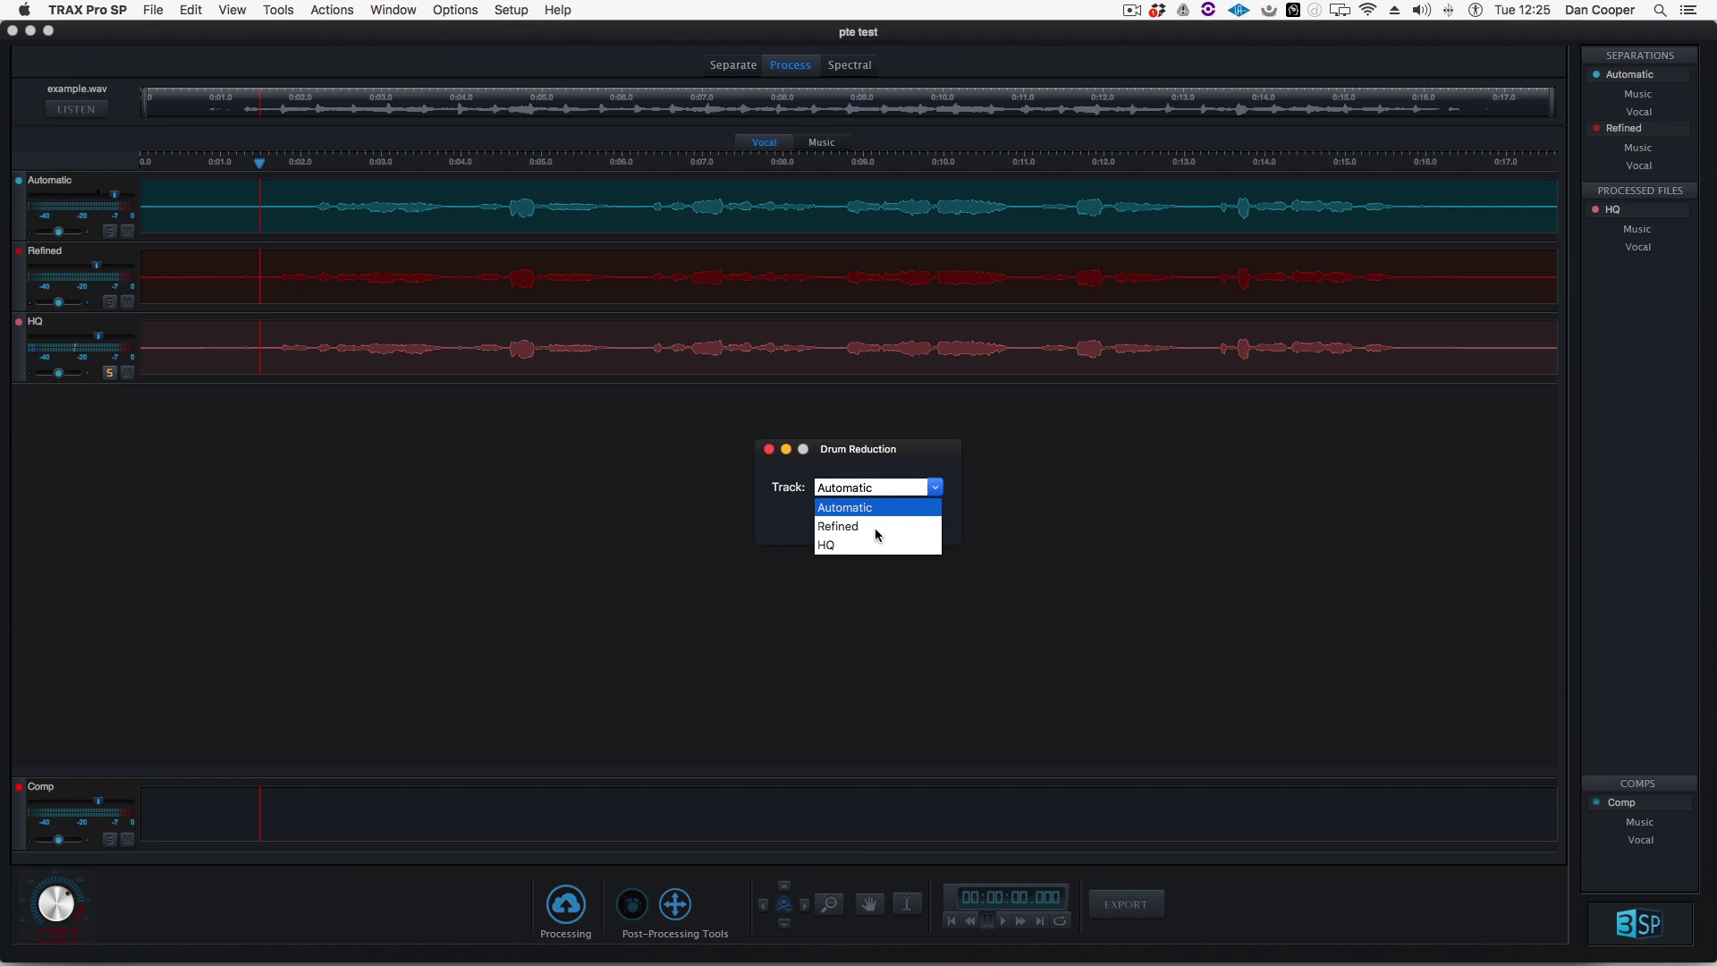
click(837, 545)
click(854, 520)
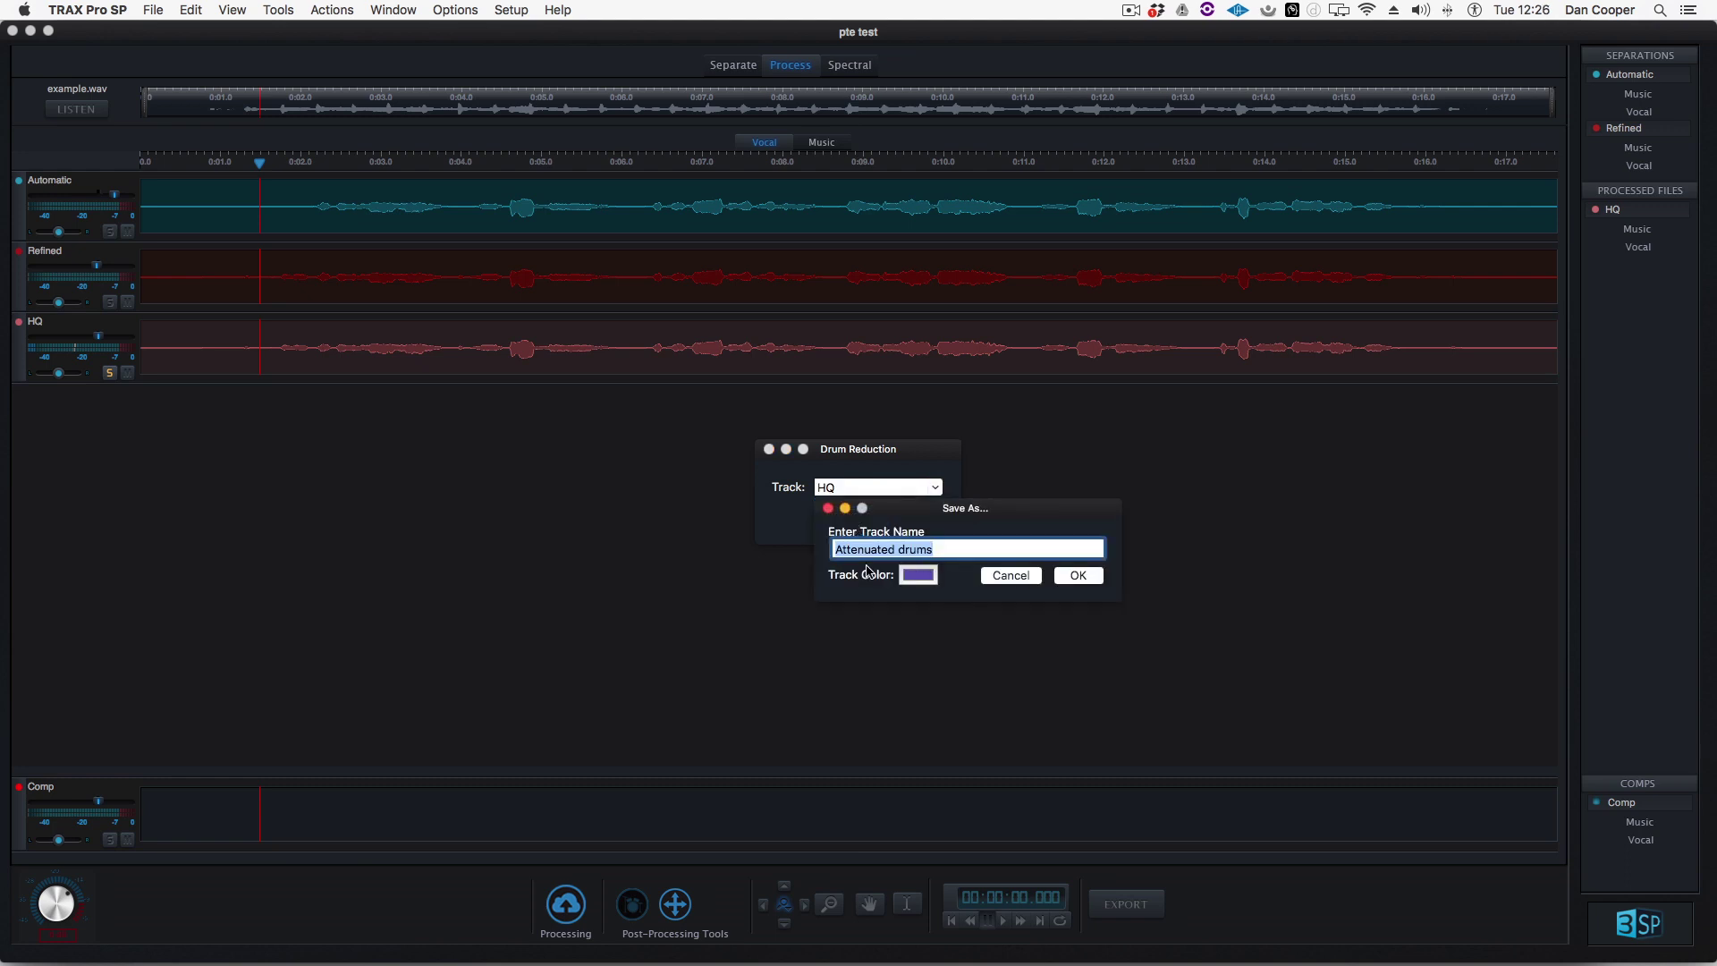
click(1077, 577)
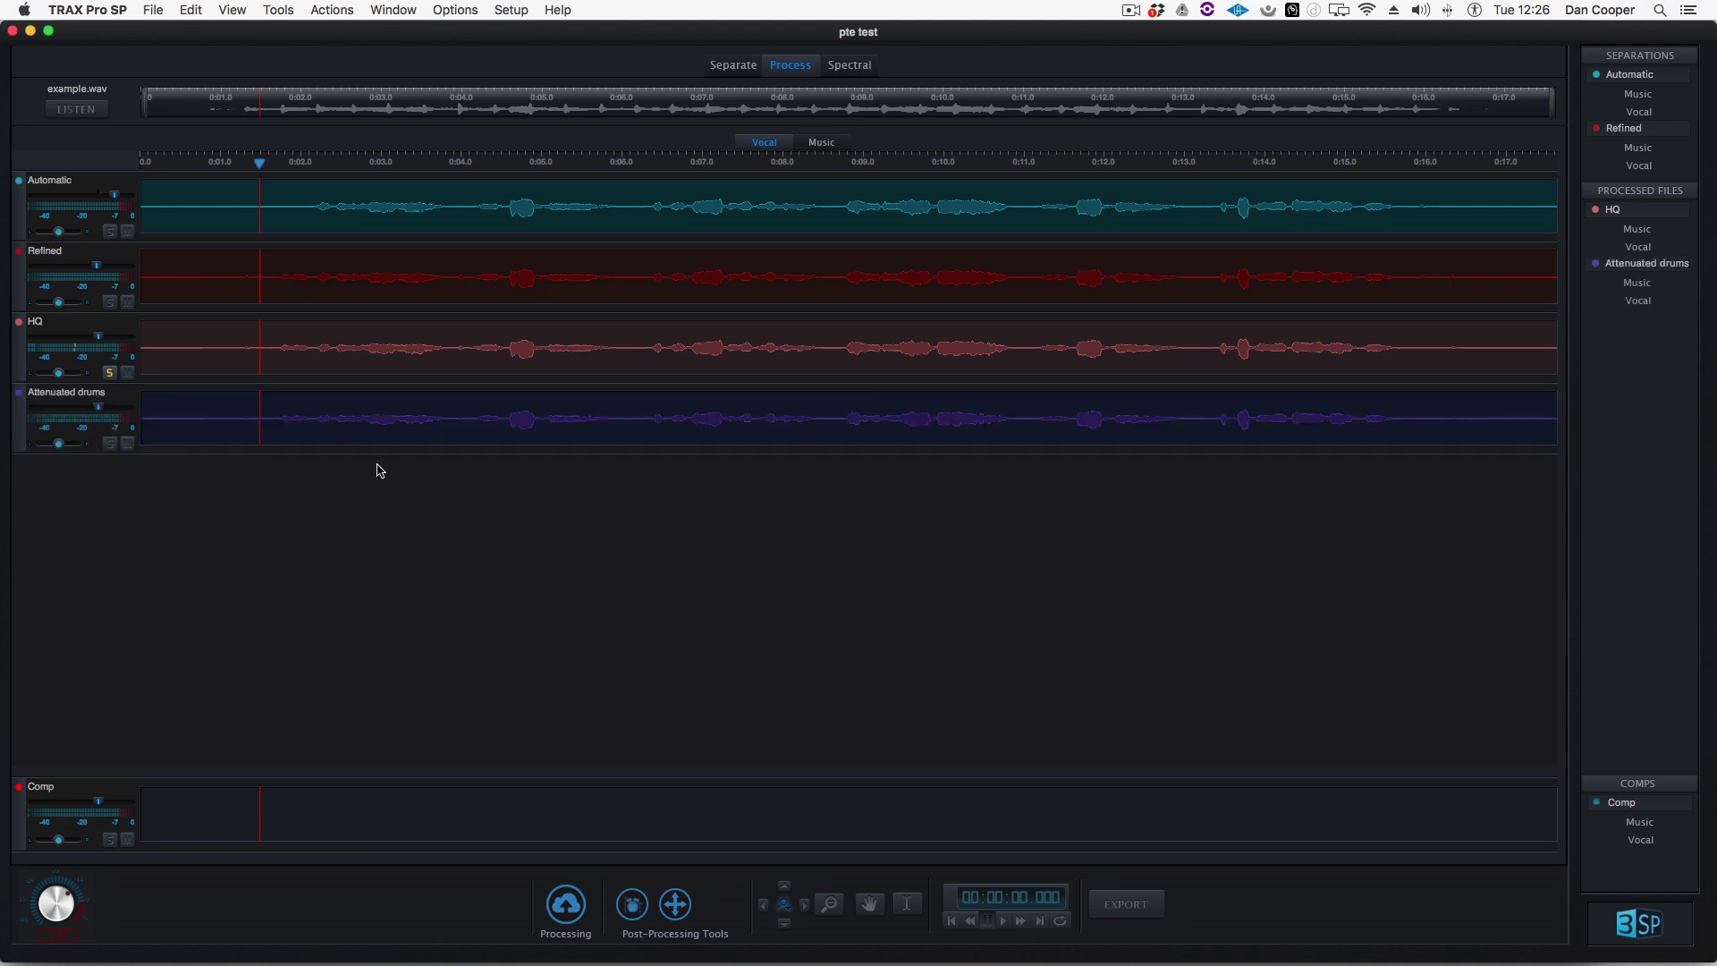
Step: Solo and play the Attenuated drums track, then unsolo it
click(109, 443)
key(space)
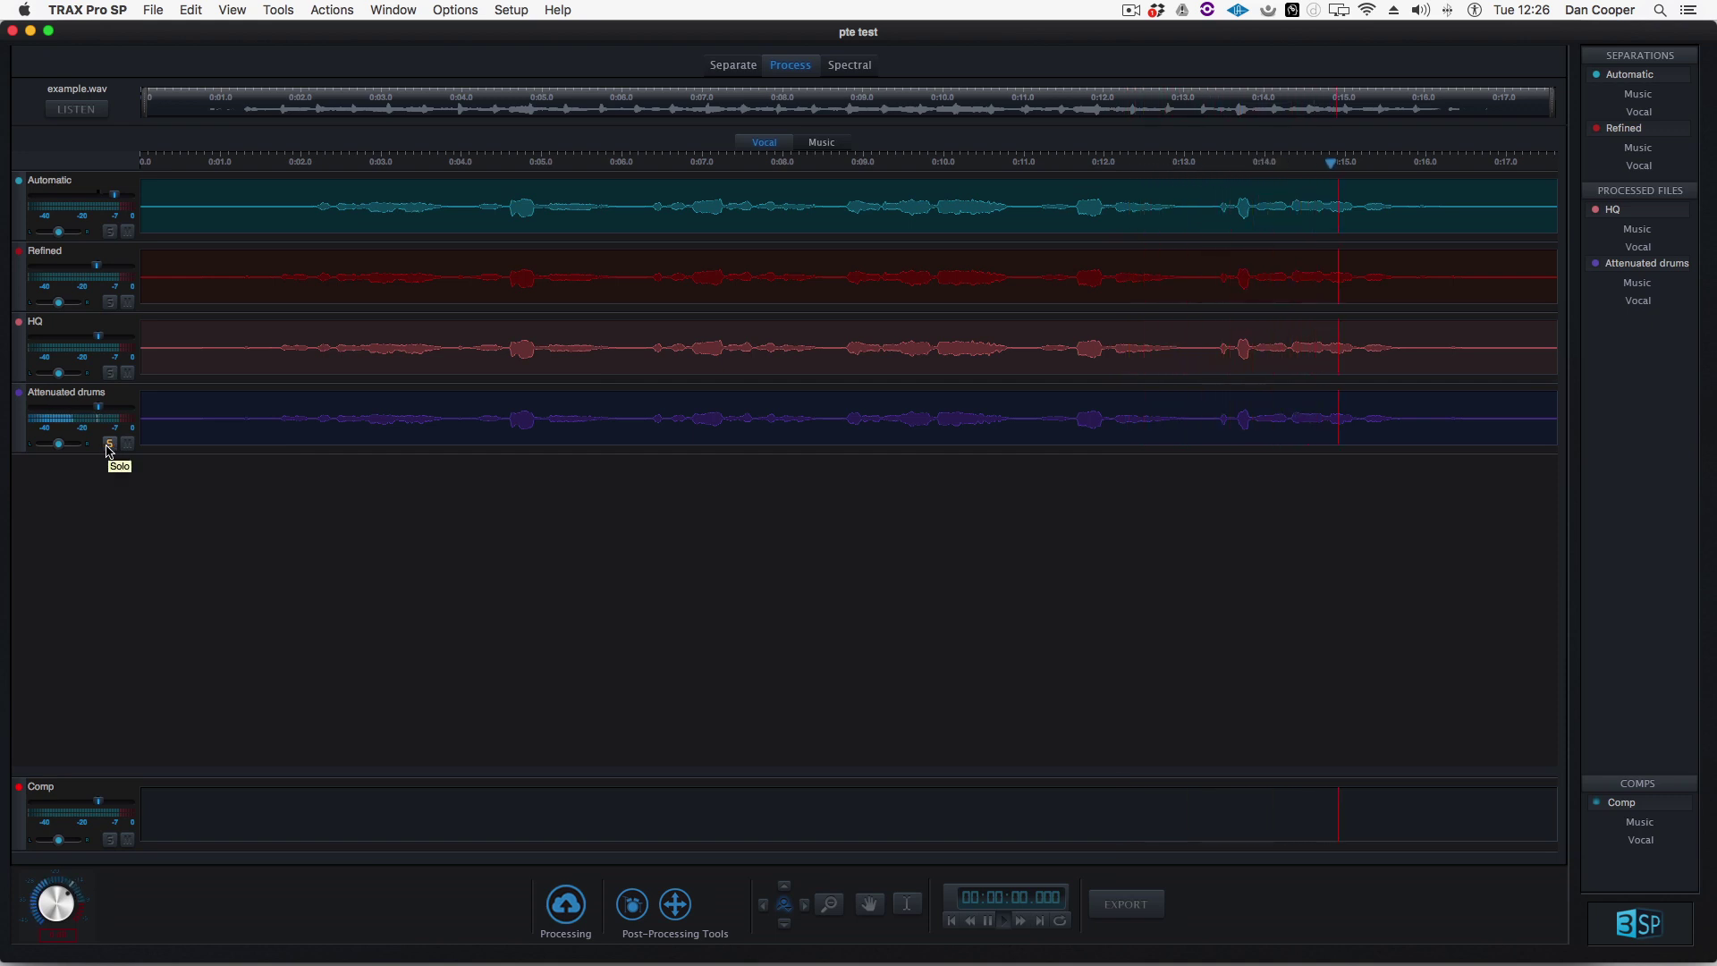
key(space)
click(109, 444)
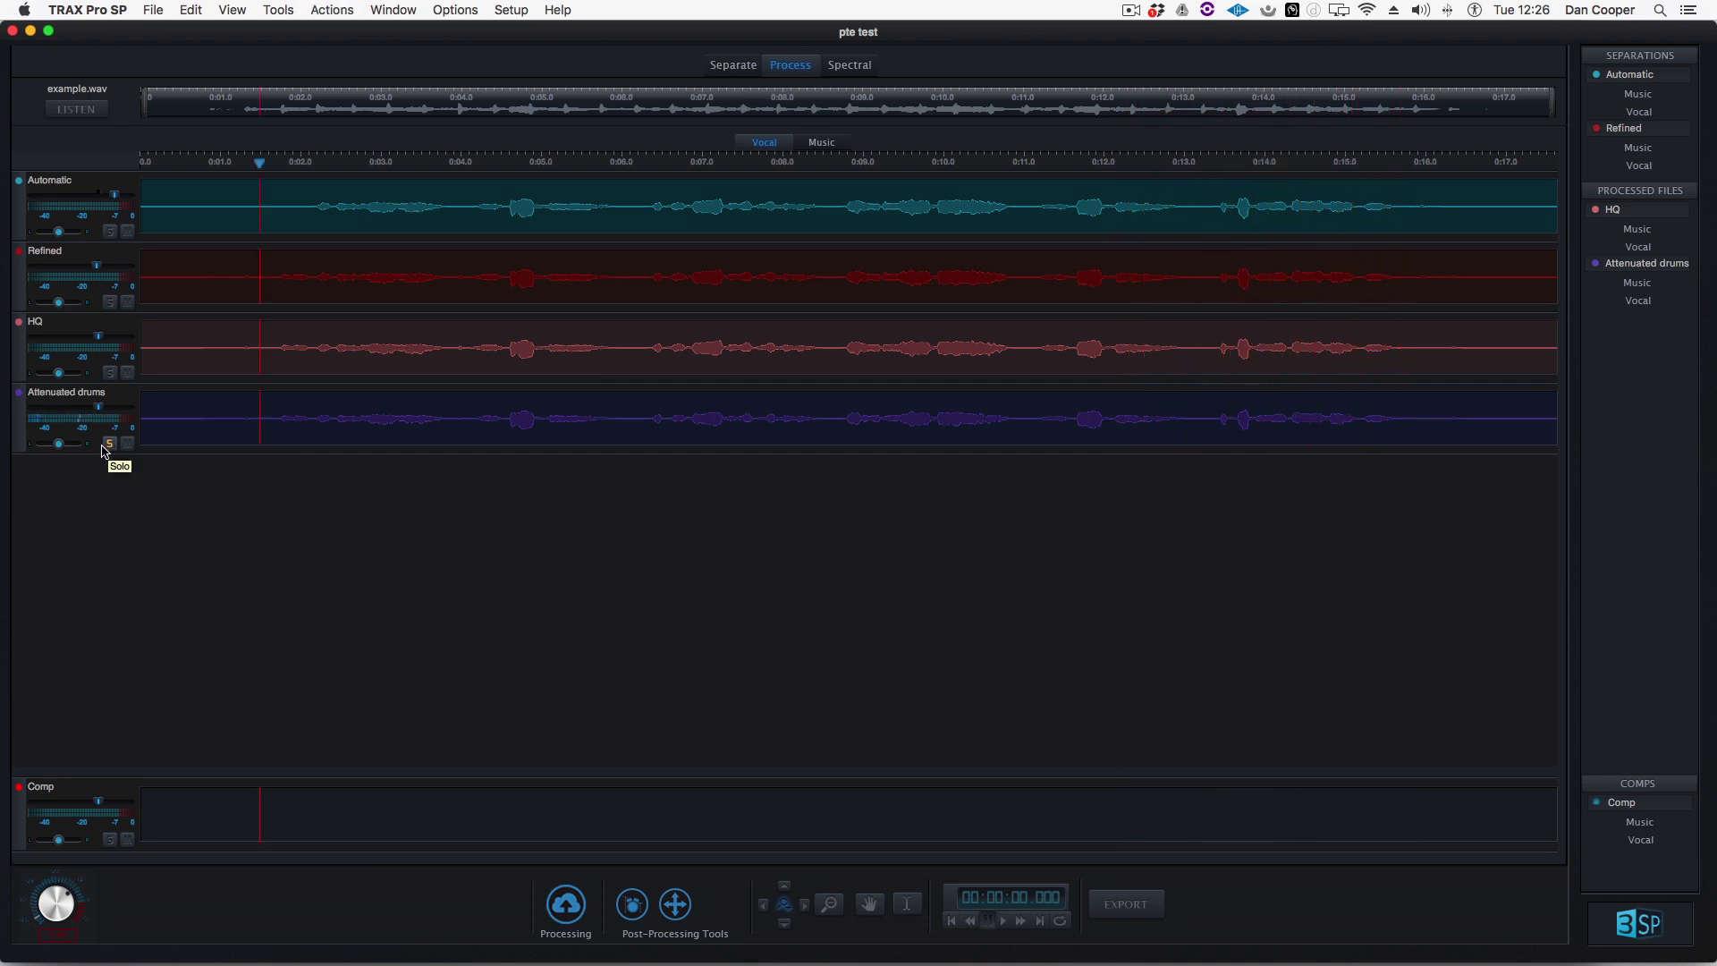
Step: Solo the Automatic vocal track and play it for comparison
click(109, 233)
key(space)
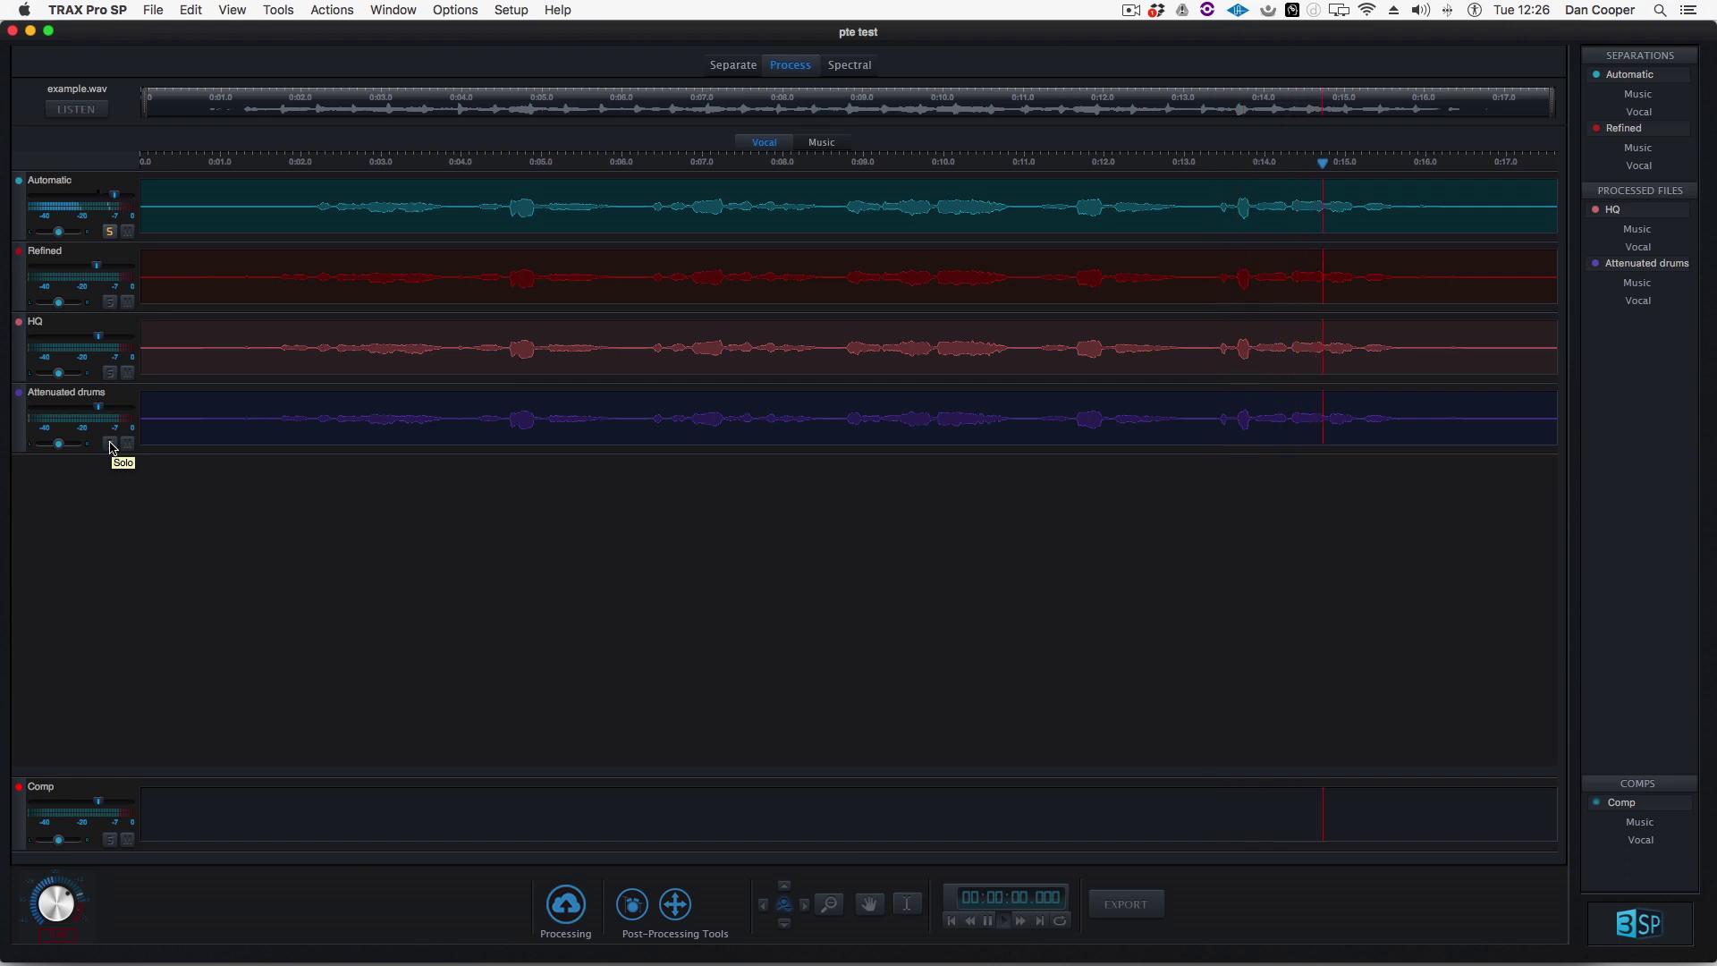
key(space)
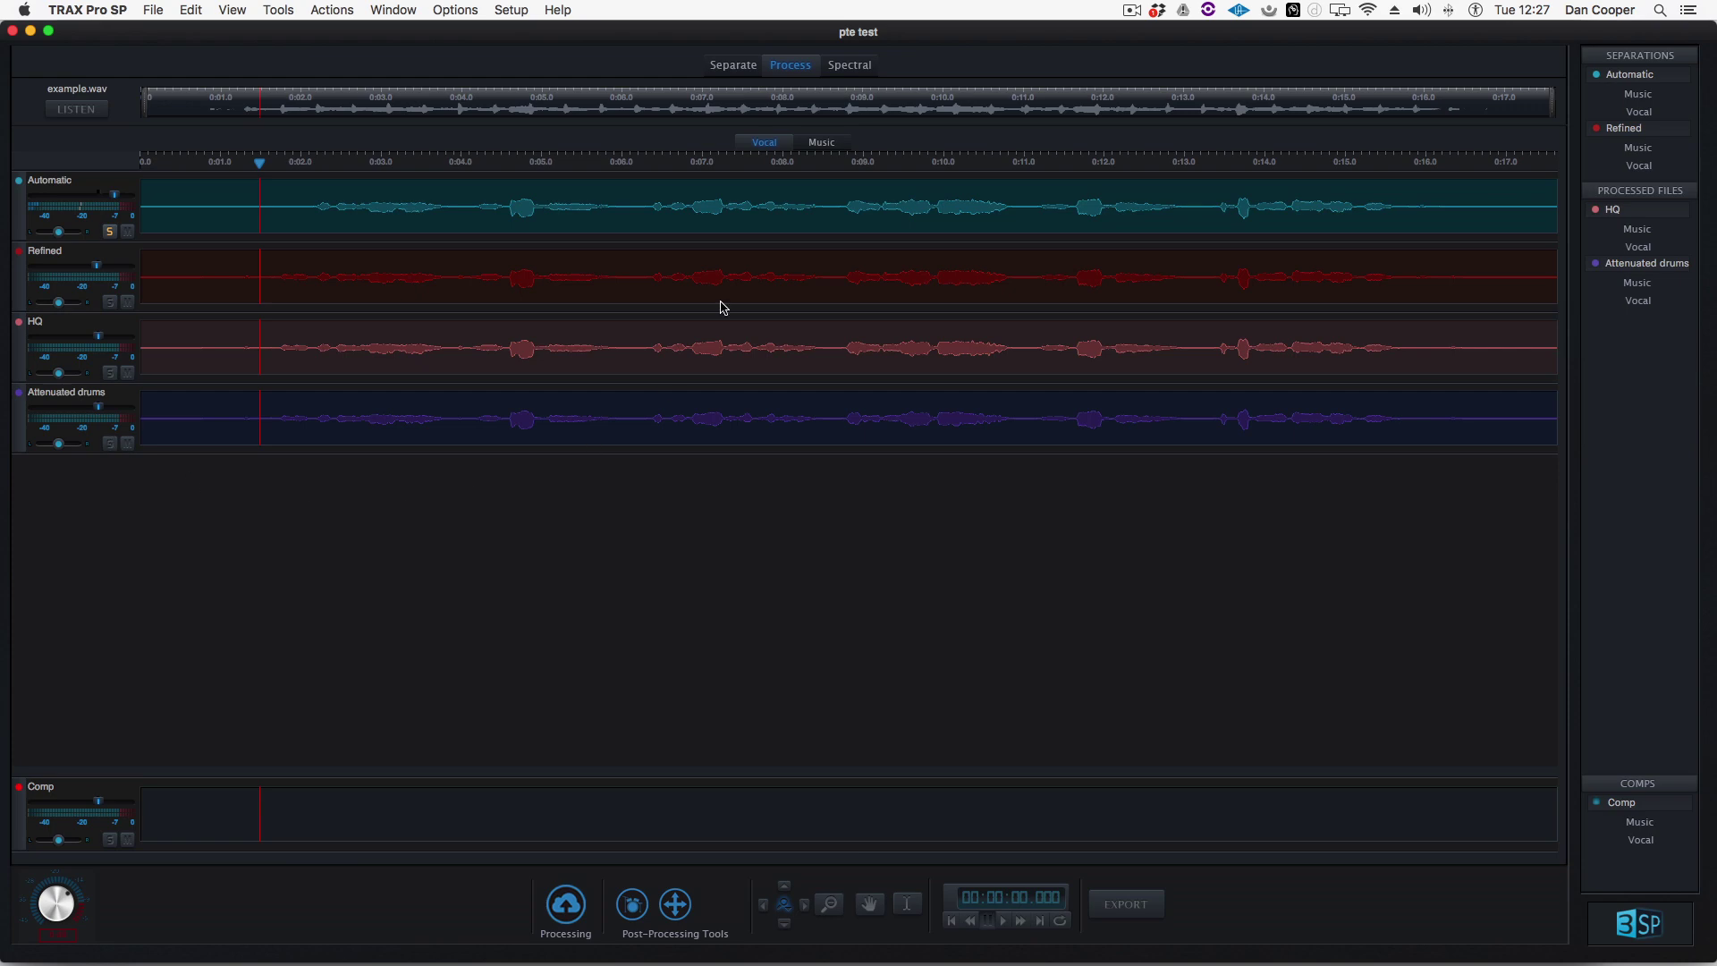
Step: Open the Spectral view, check the Music spectrogram, return to Vocal, and move the playhead toward the end
click(854, 71)
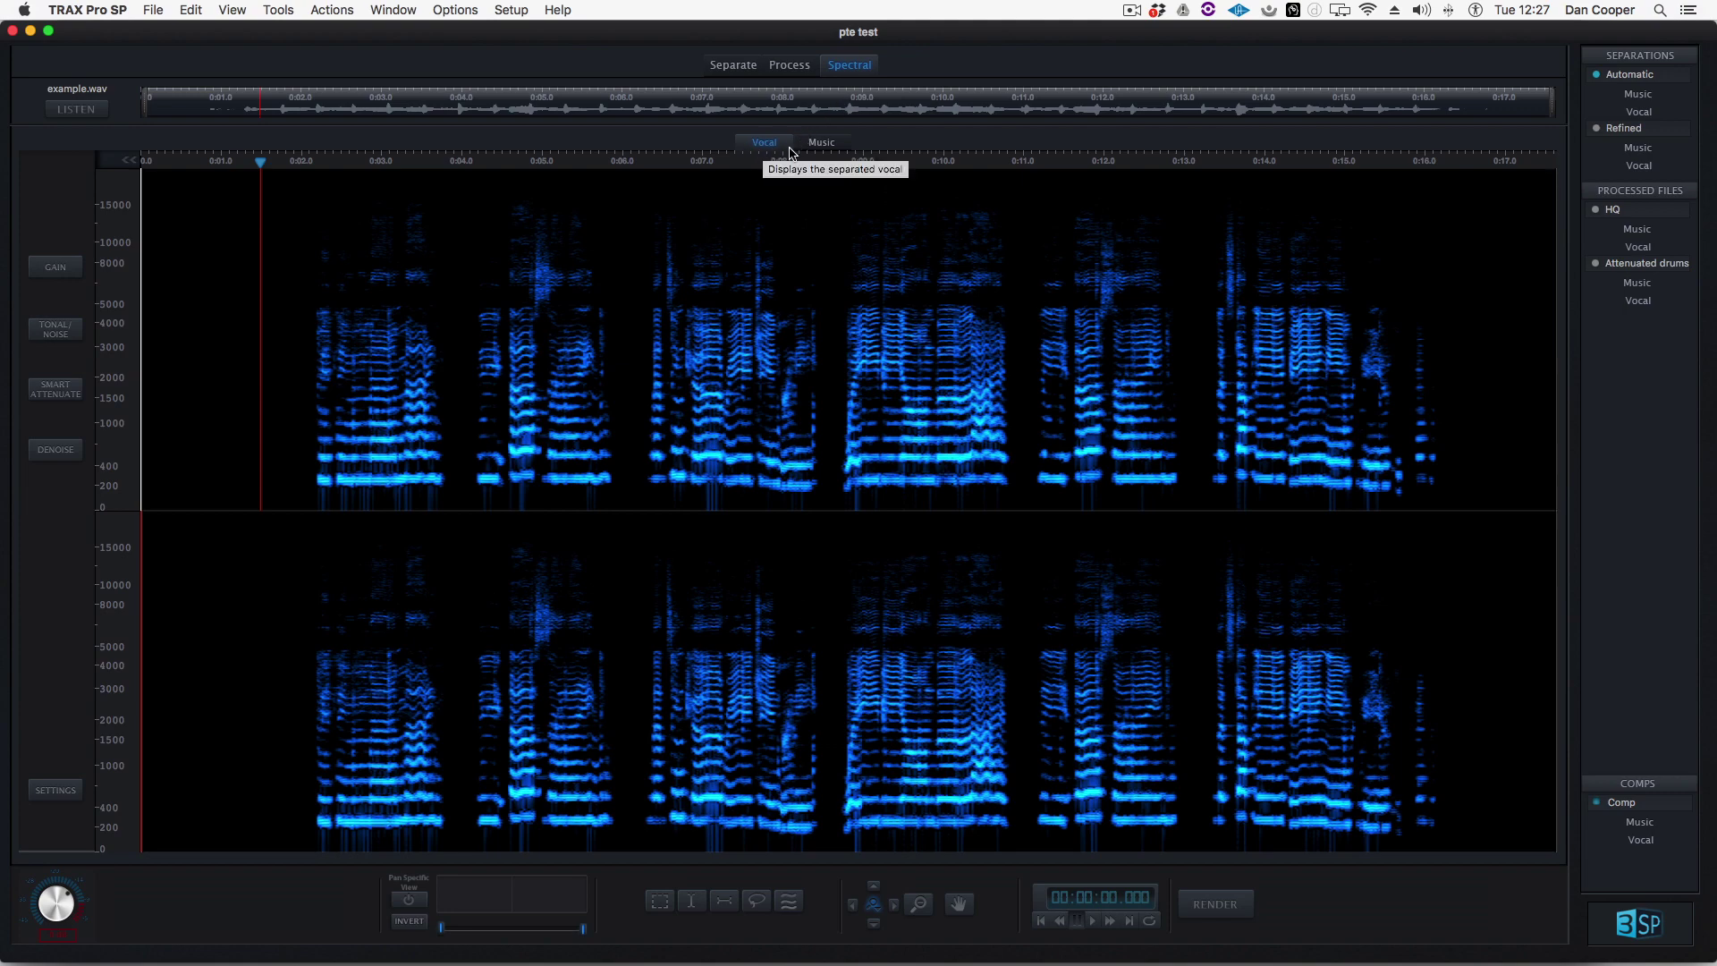
click(837, 147)
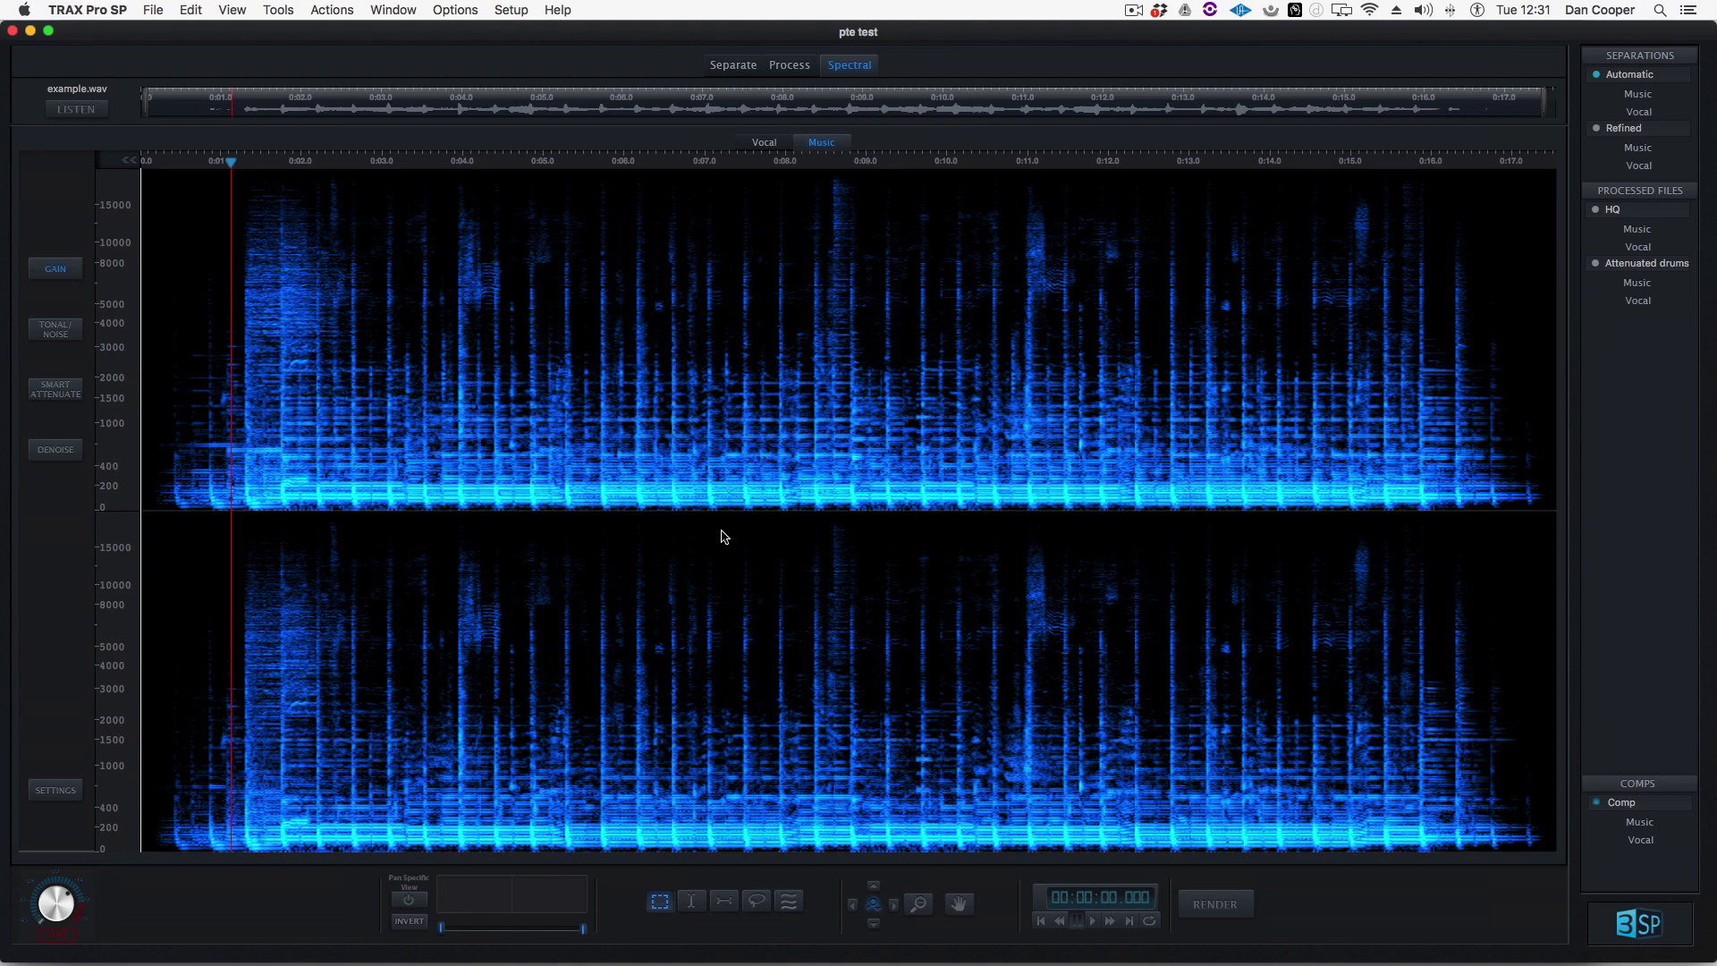
click(764, 144)
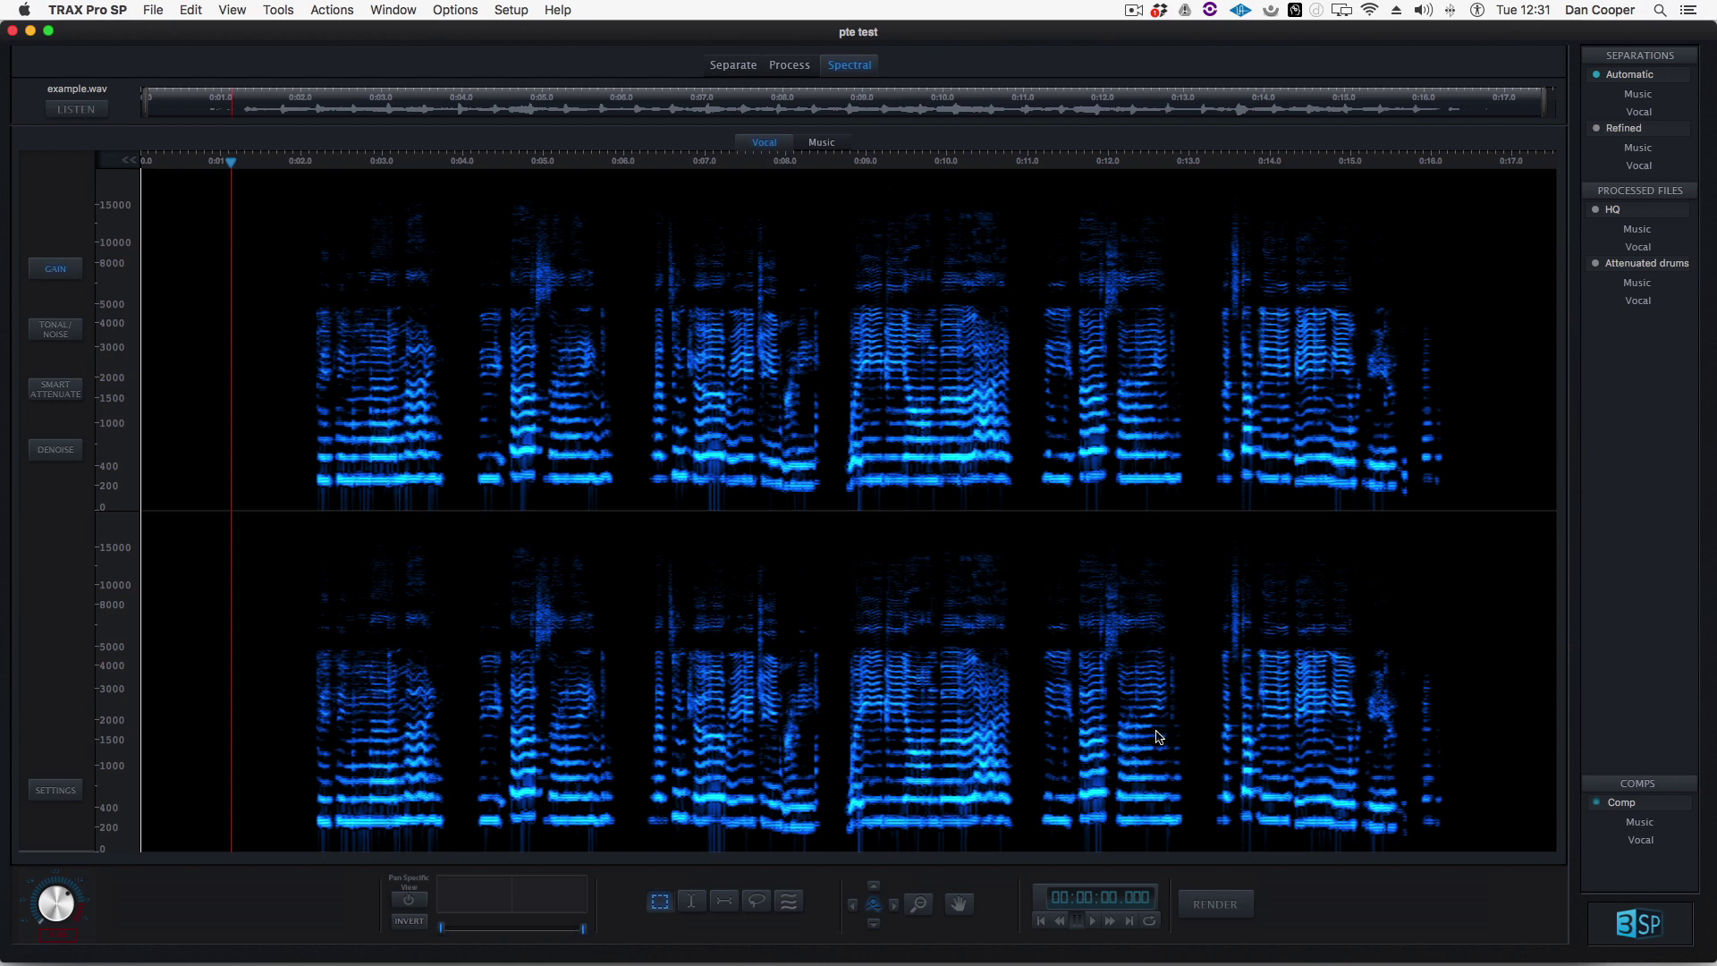
click(1401, 105)
Step: Play the vocal ending from about 0:14.3 and erase the tail near 0:16 with -100 % gain
click(1292, 105)
key(space)
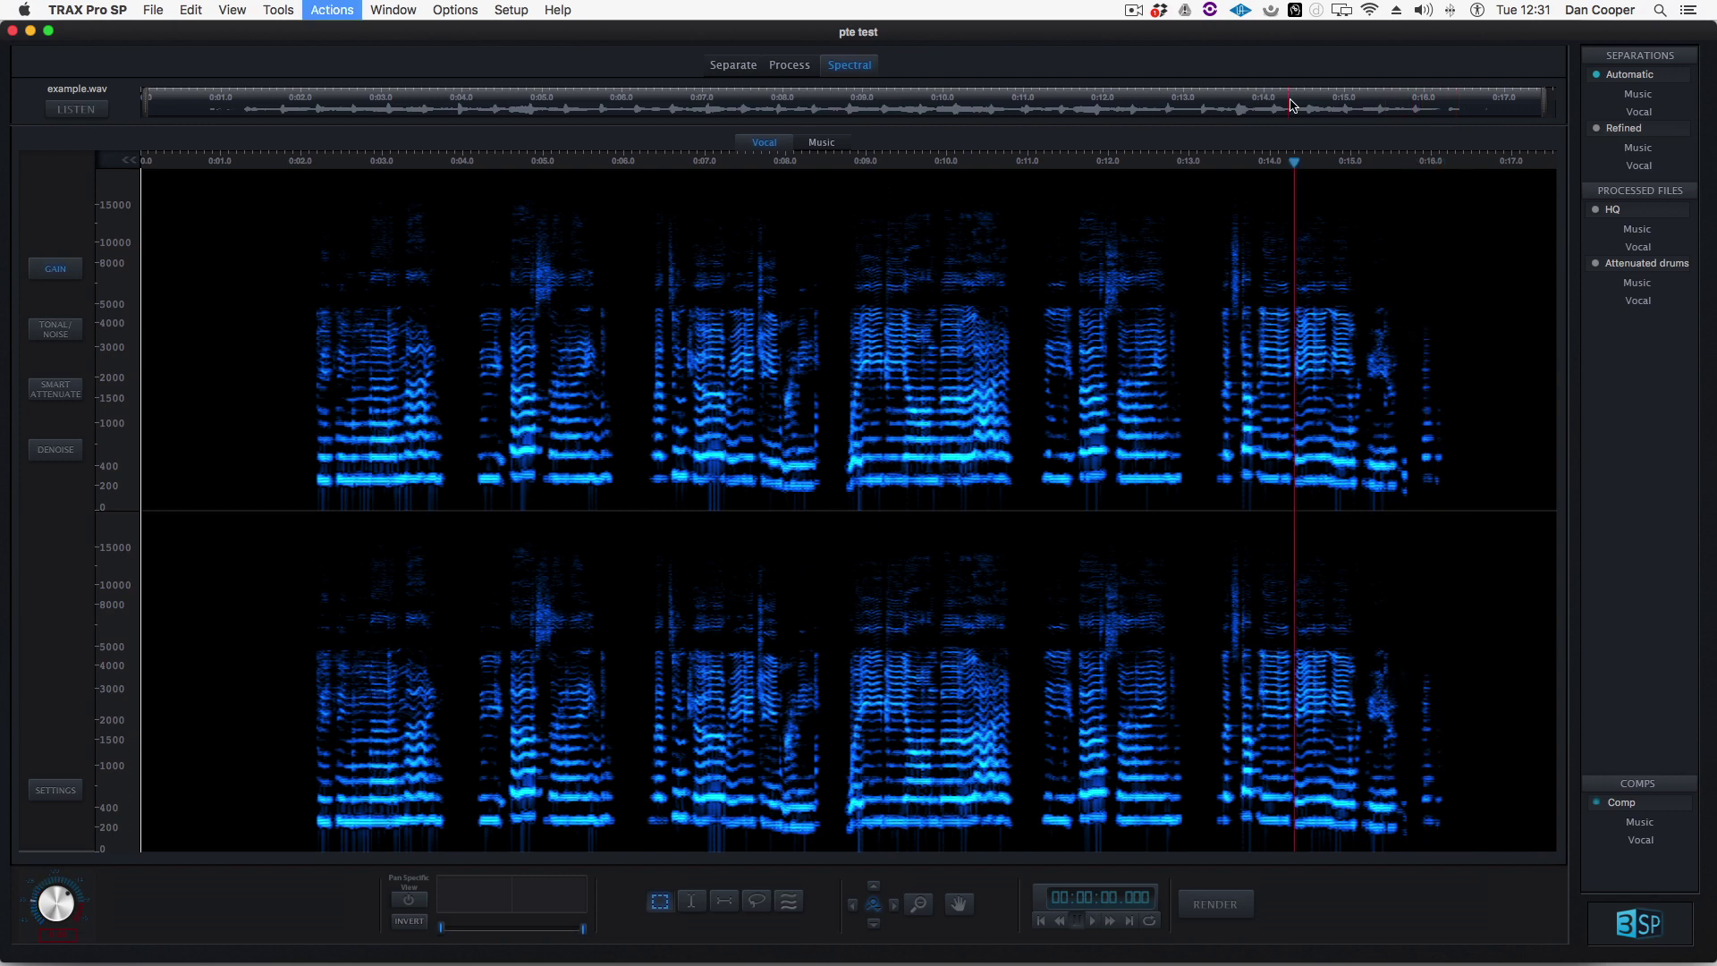
drag(1482, 492, 1410, 286)
click(64, 266)
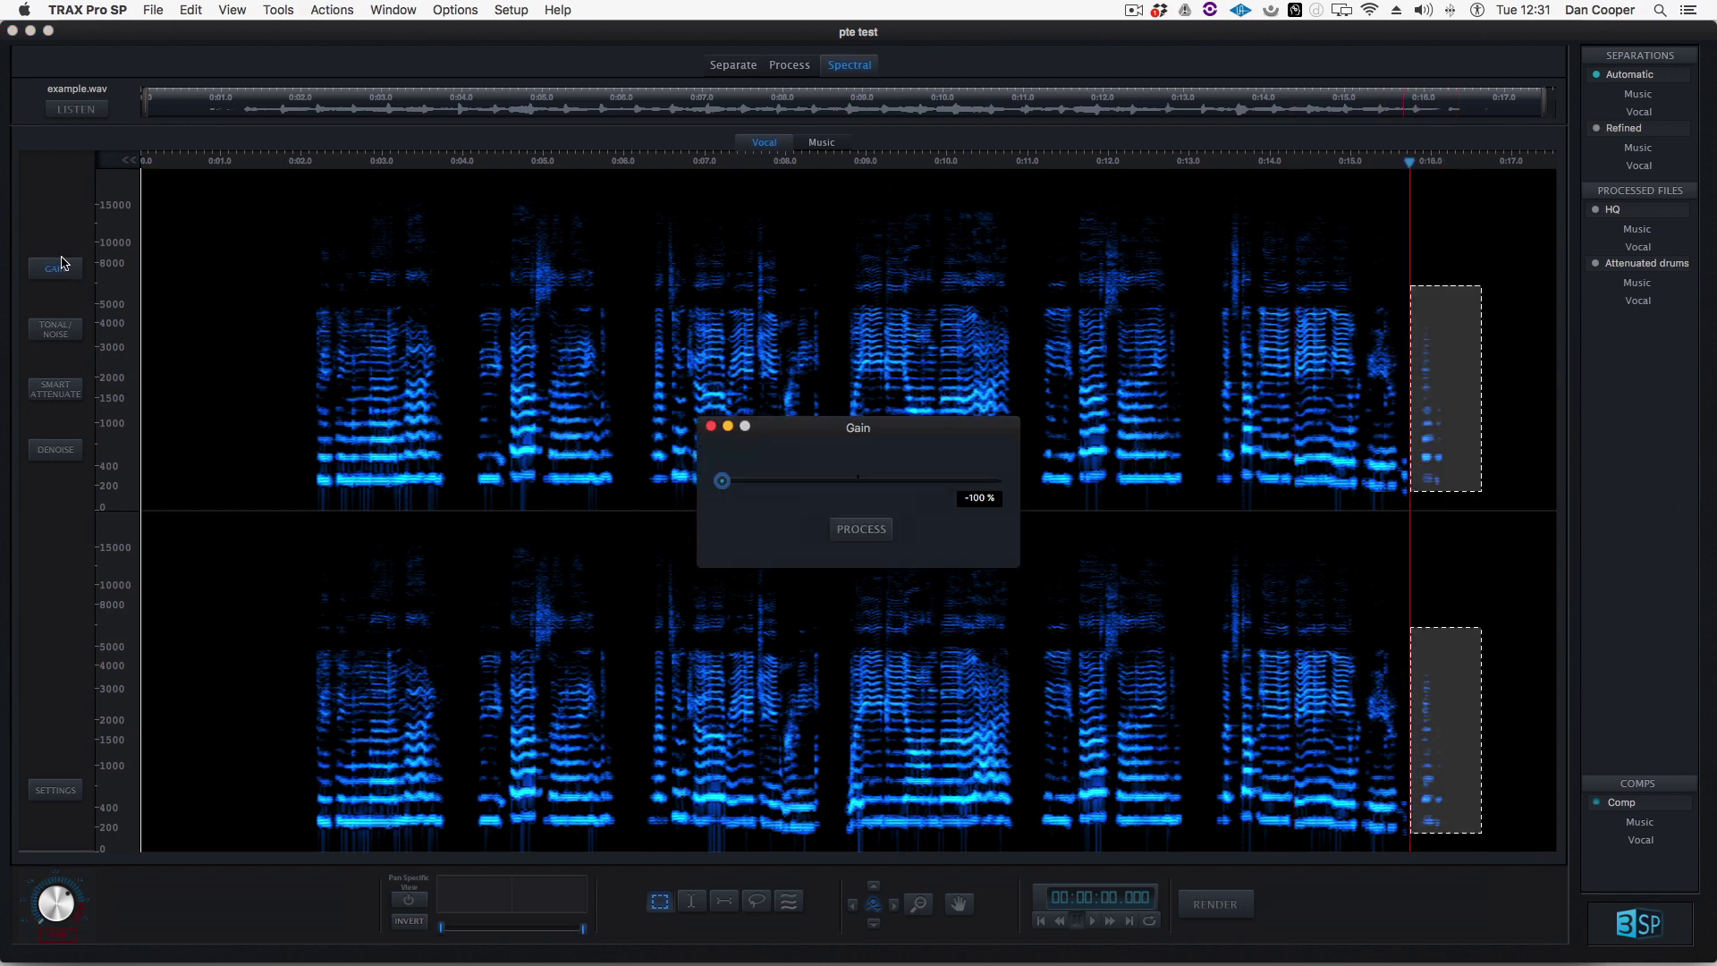
click(847, 530)
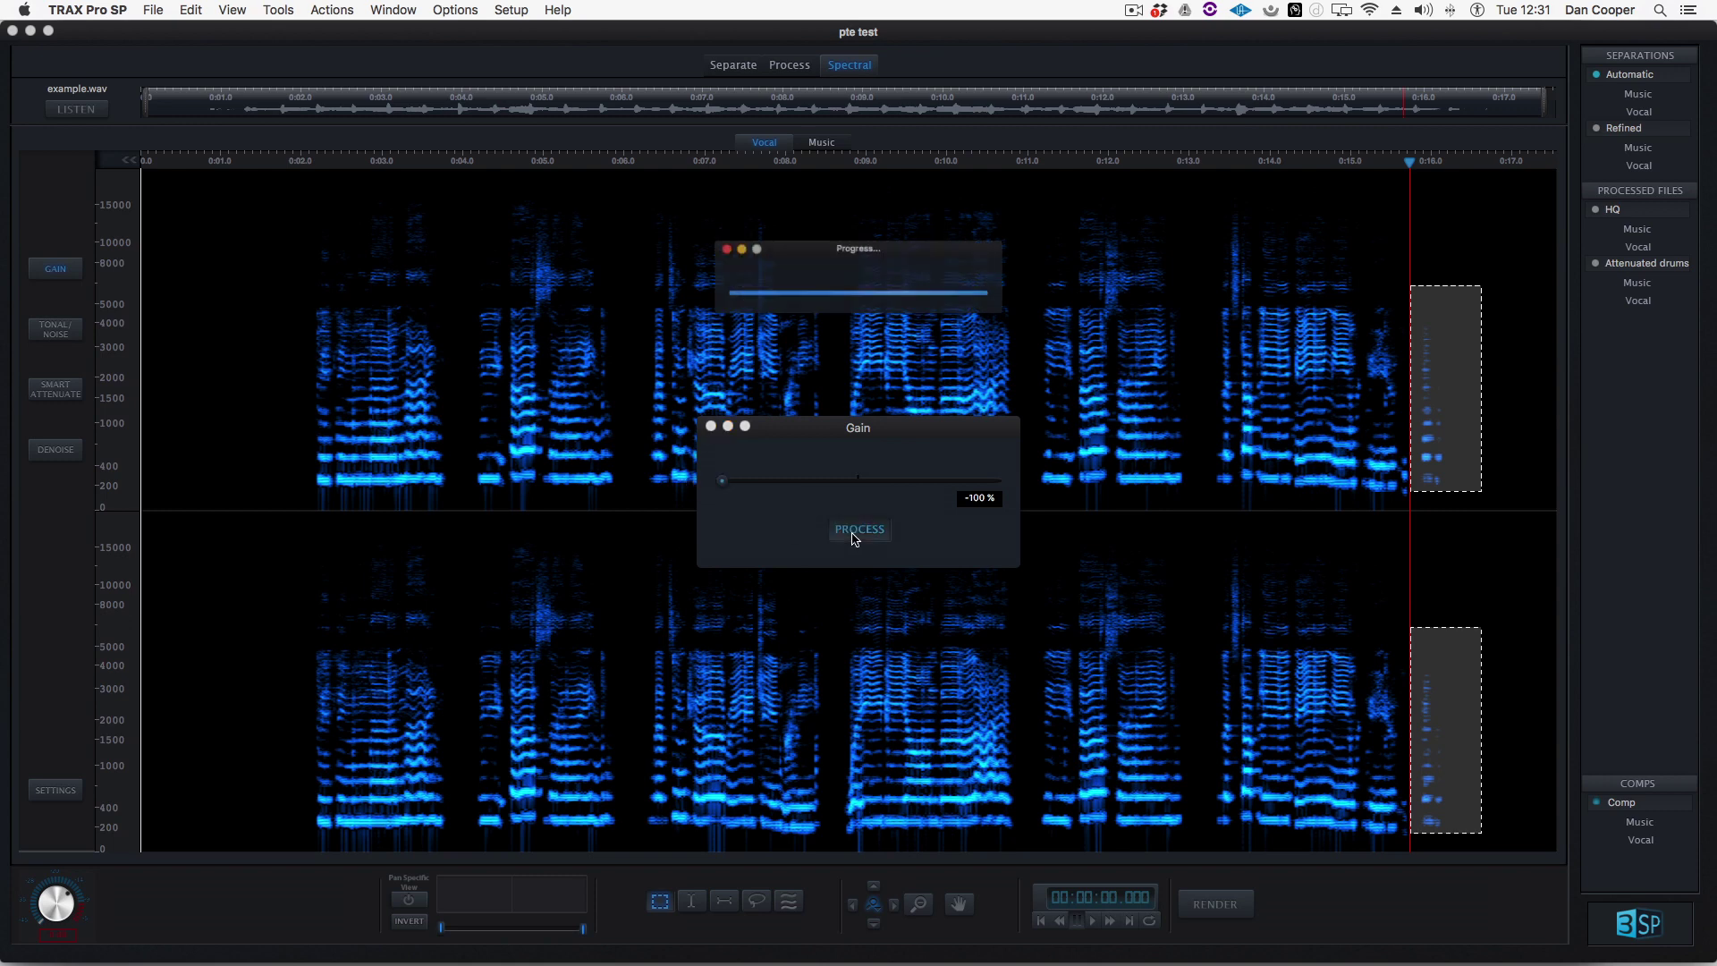
Step: Preview the edited final phrase and close the Gain window
click(1285, 384)
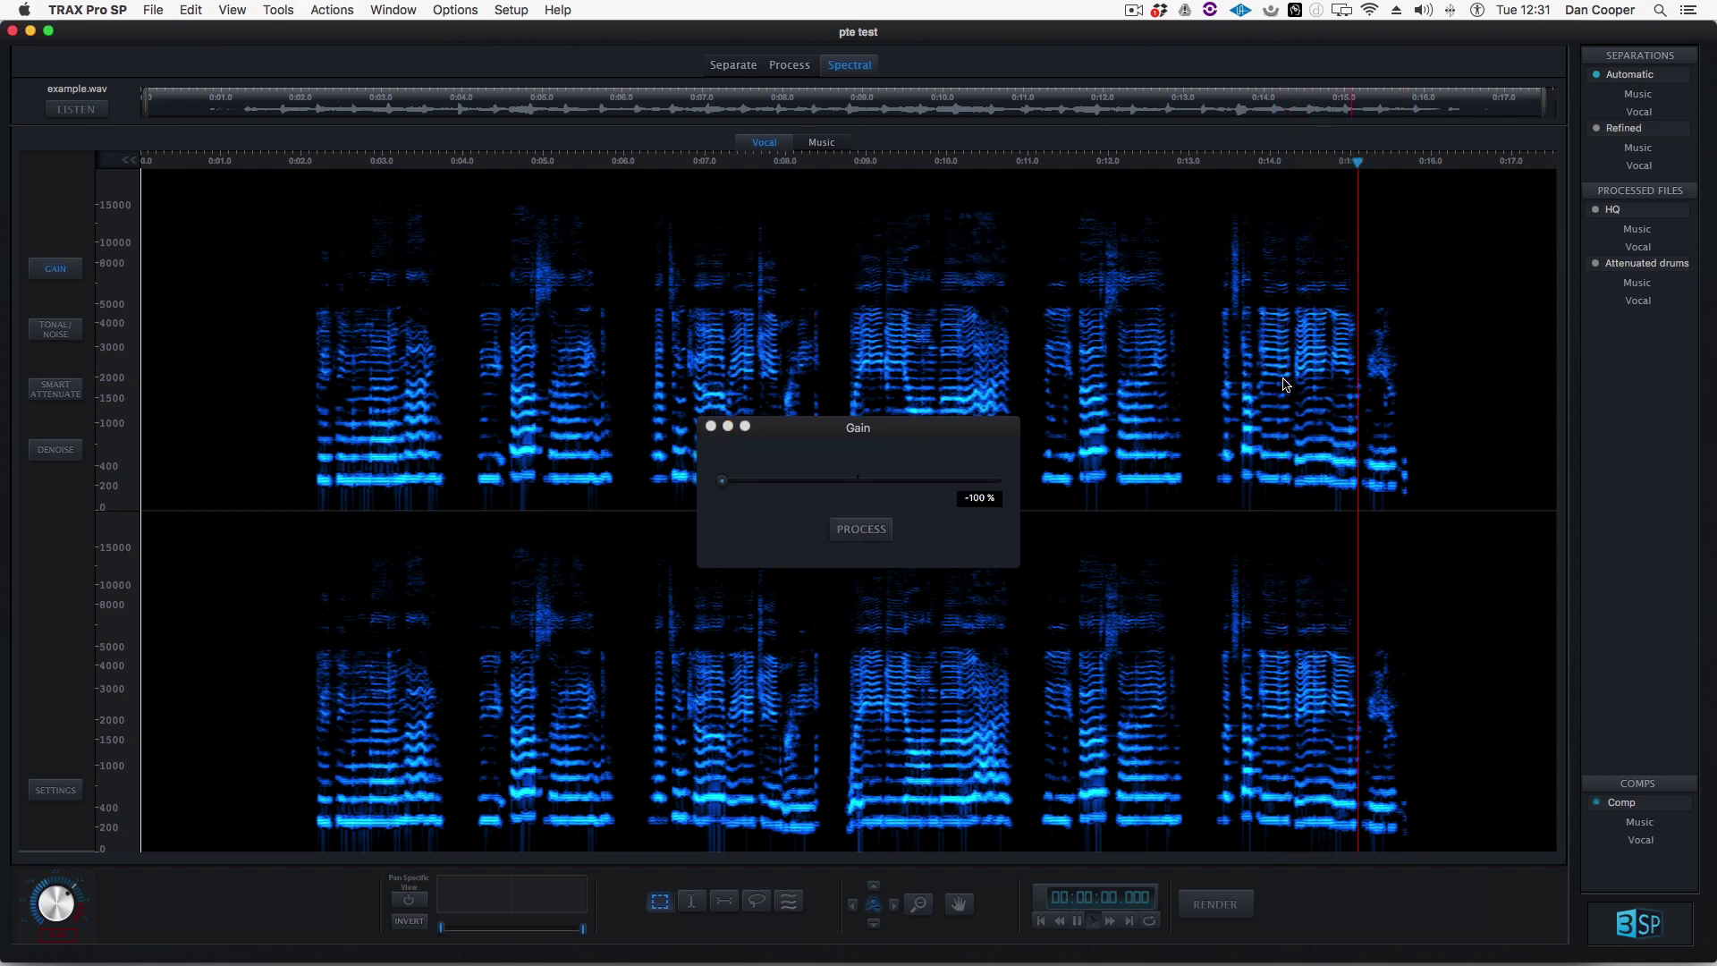
key(space)
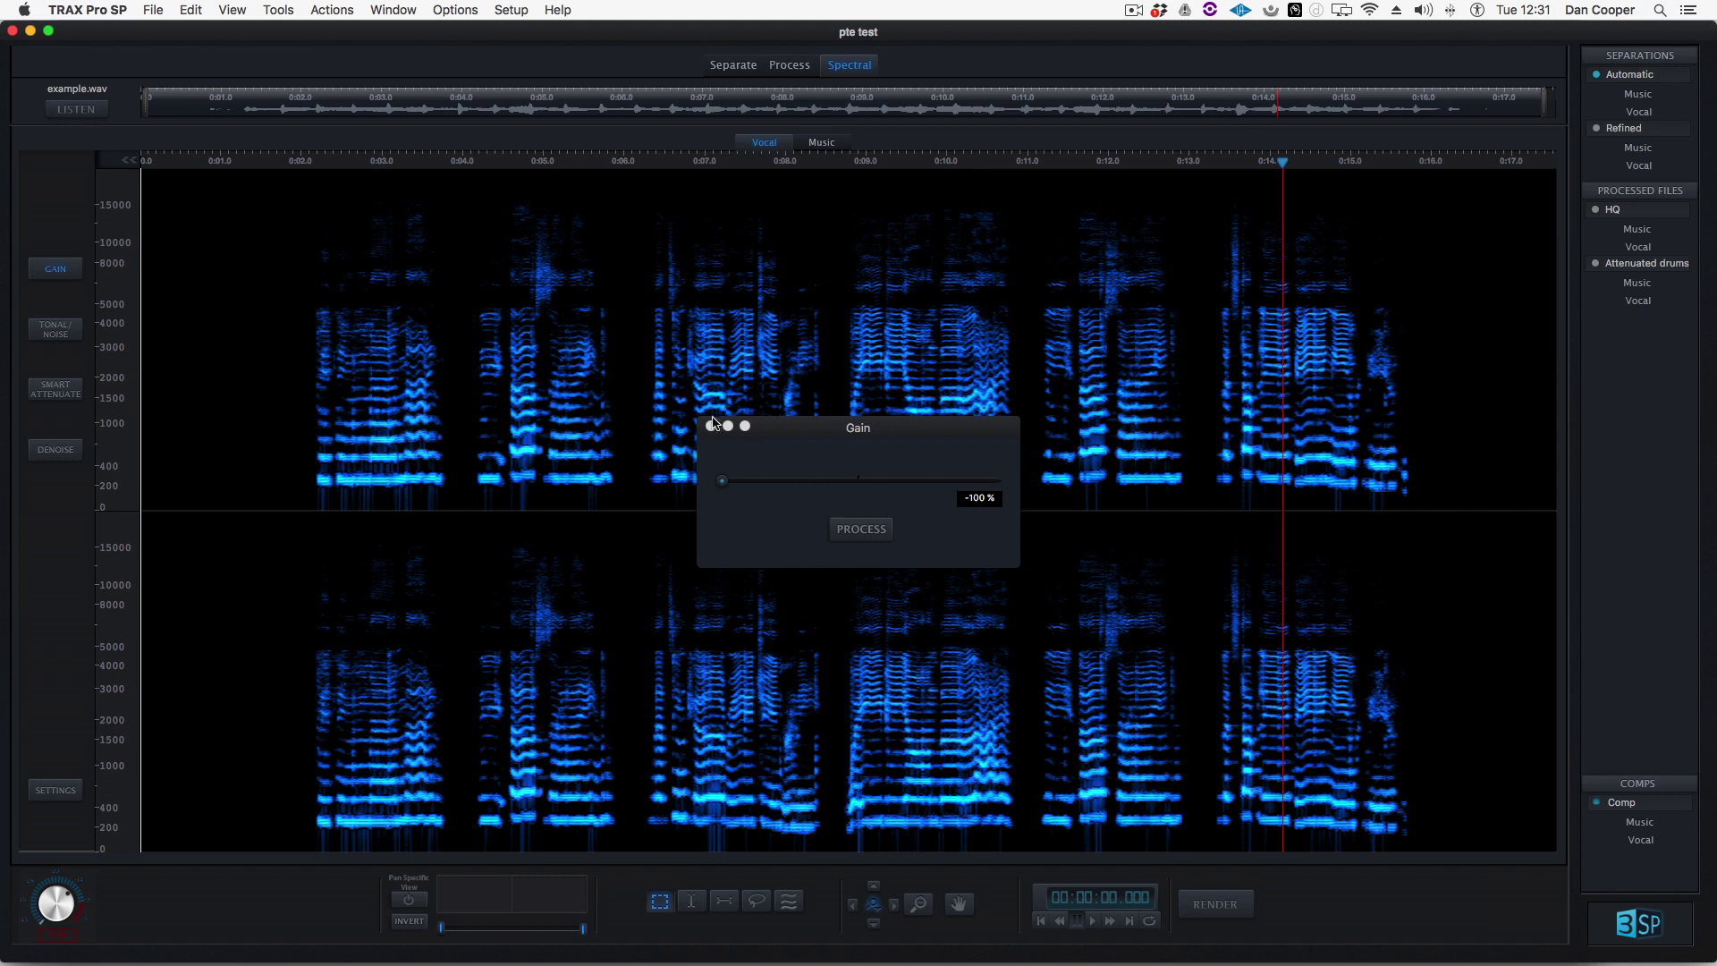
click(712, 426)
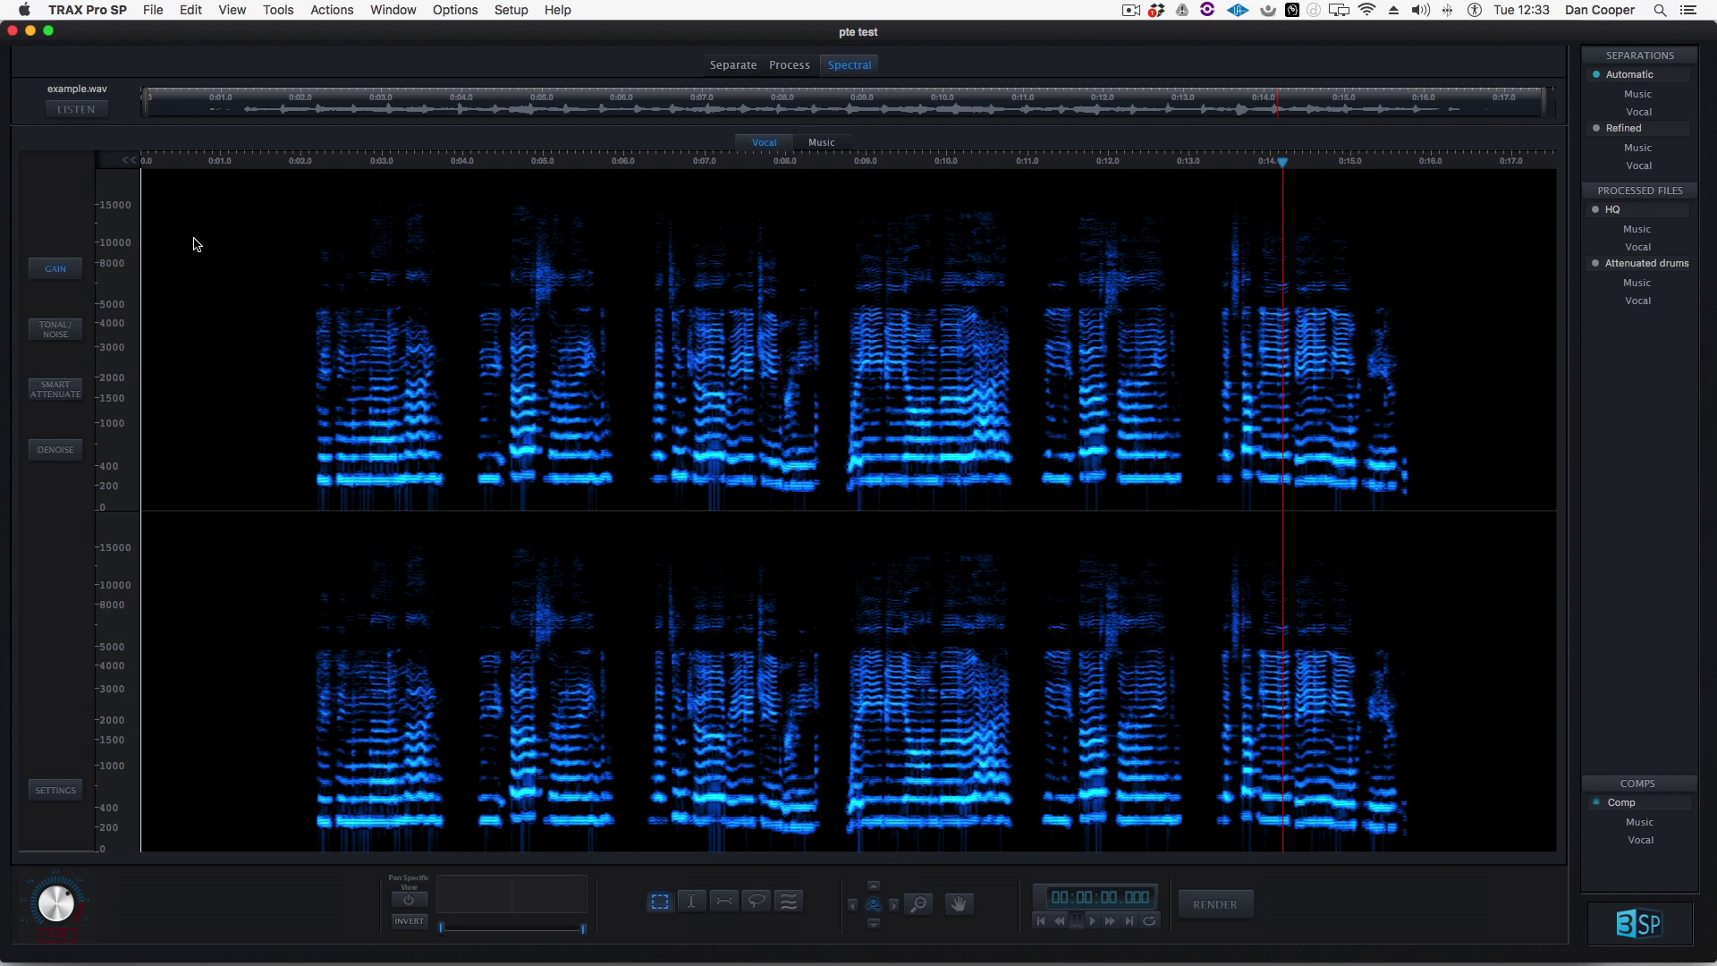
Step: Switch from the Spectral view to the Separate view via Process, showing Music and Vocal tracks with the pitch guide
click(731, 65)
click(808, 68)
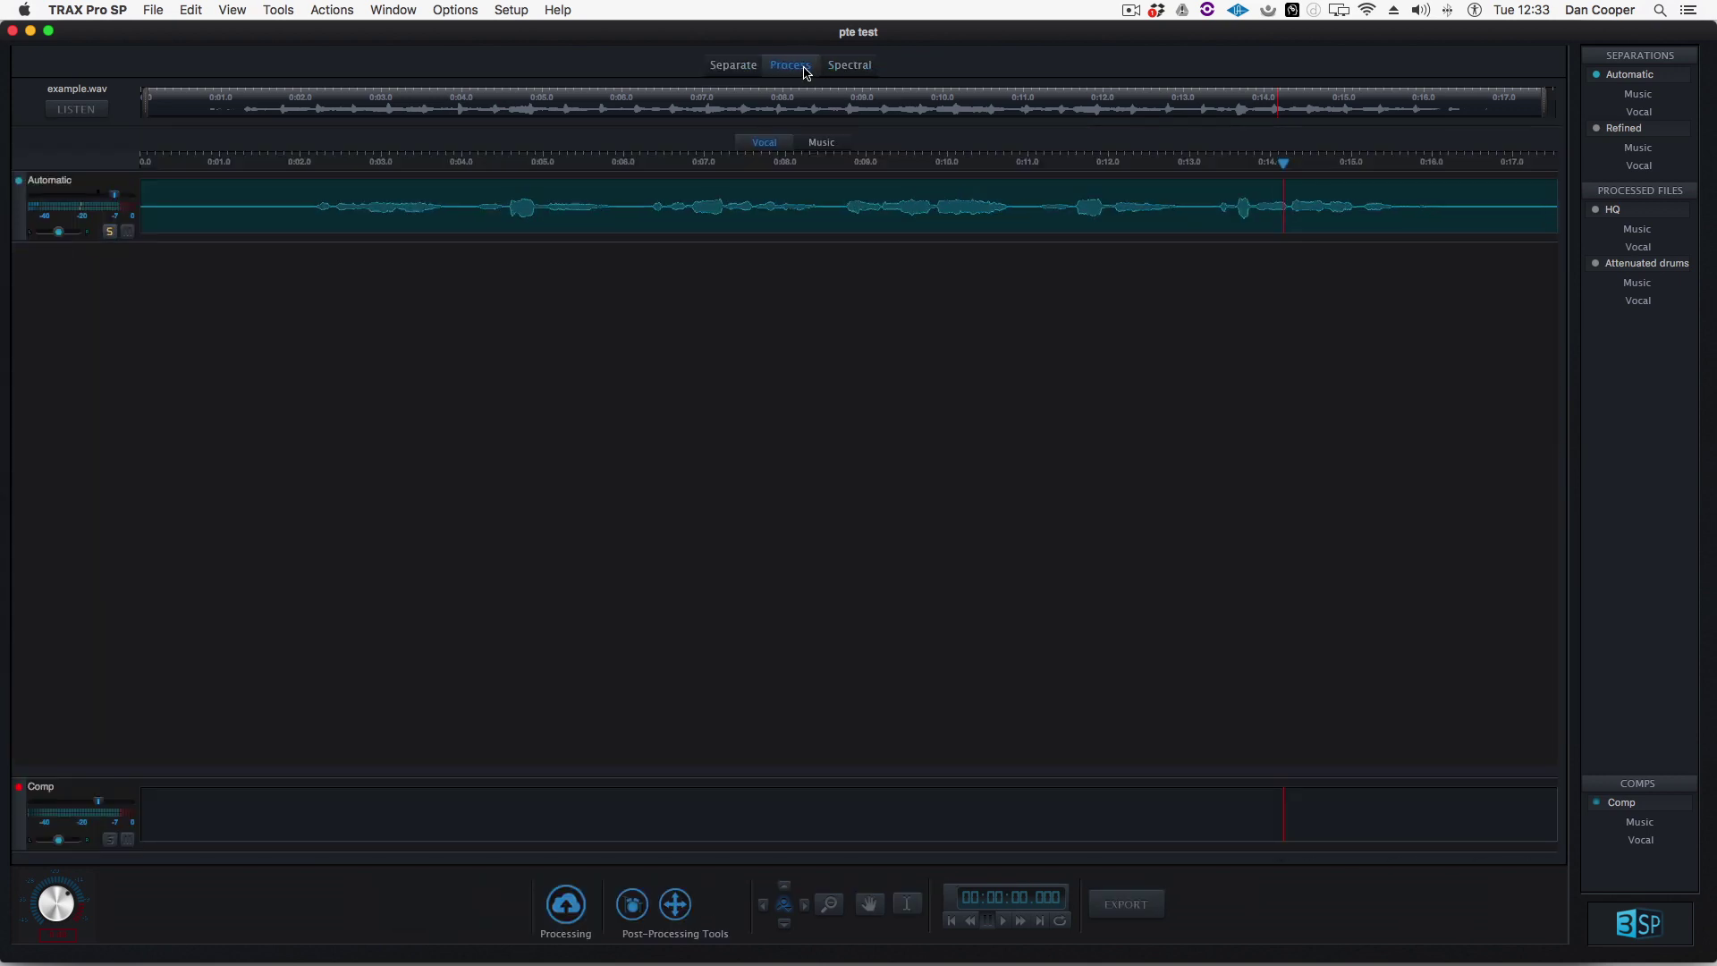
click(744, 67)
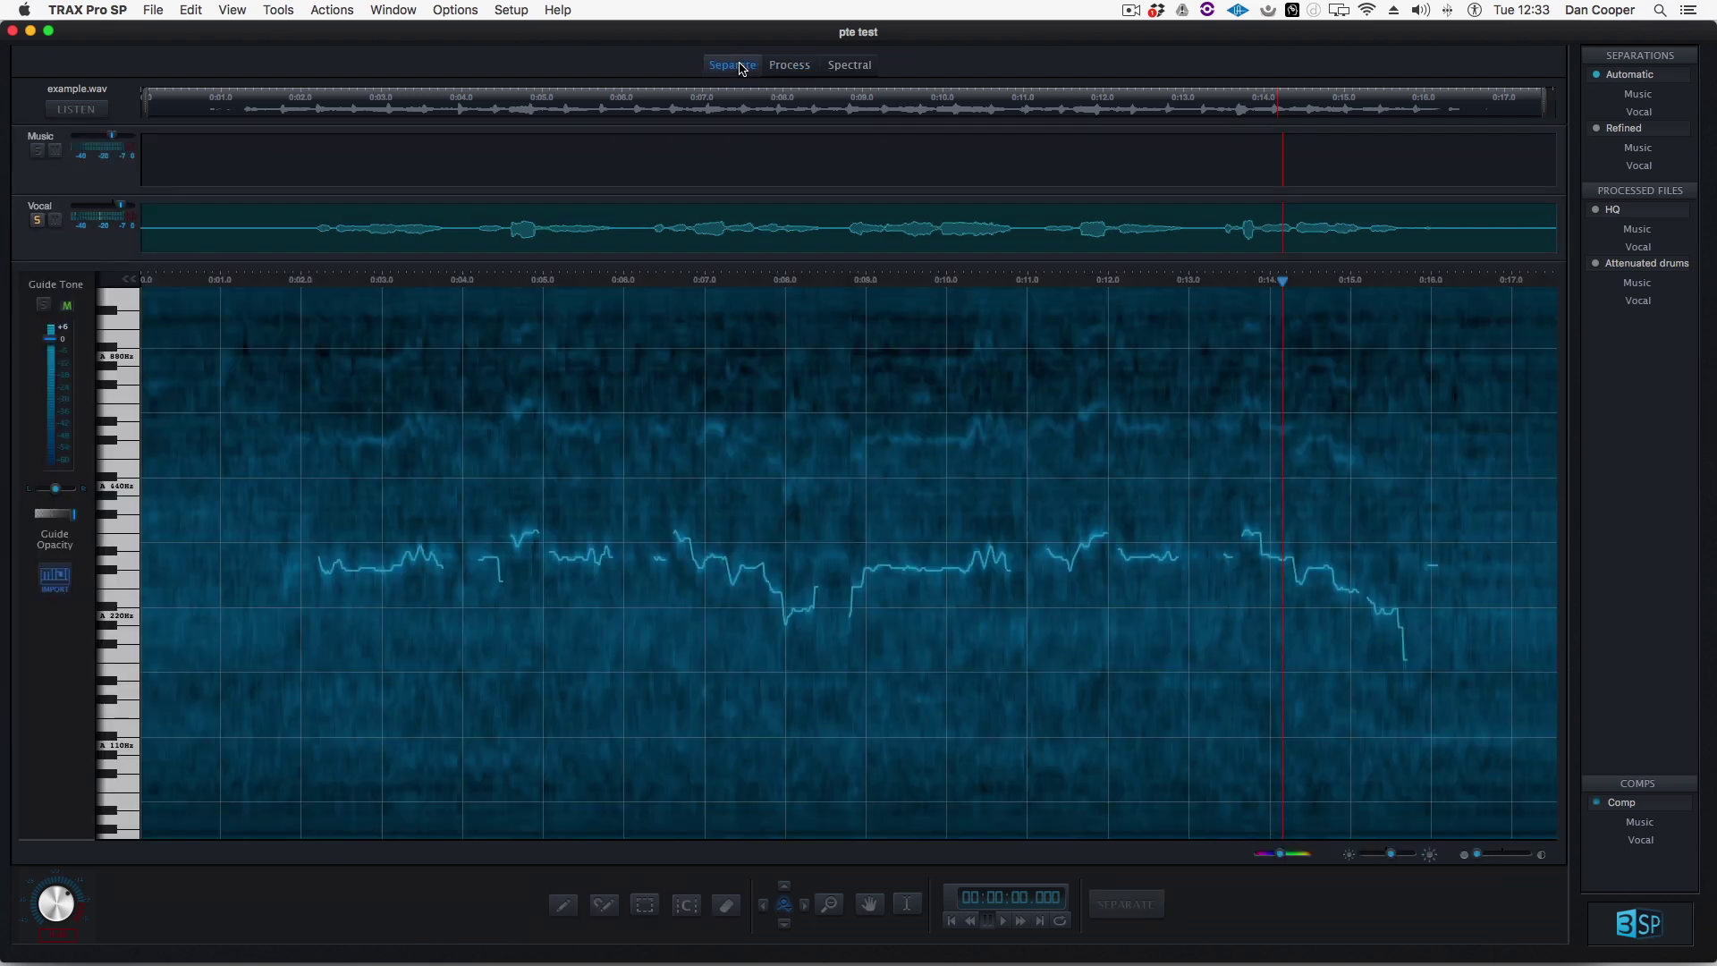